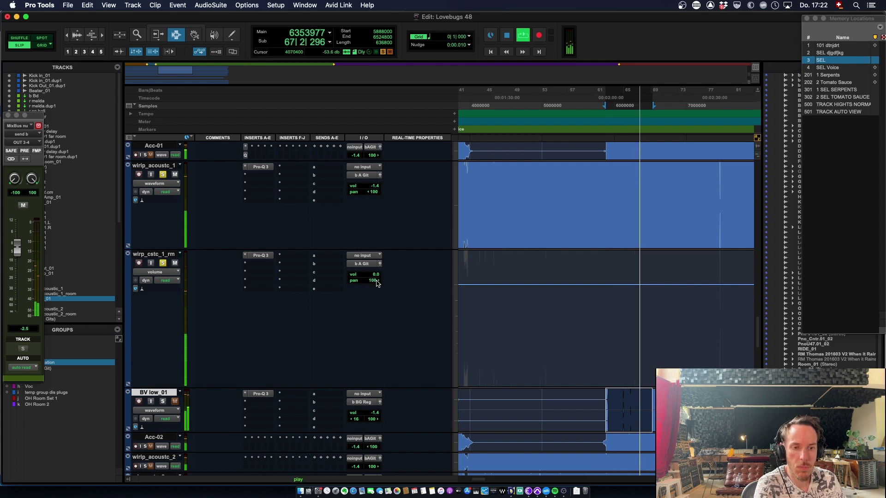
# Turn automation off on all tracks and raise the wirp_cstc_1_rm track's volume to +1.2 dB during playback
pyautogui.moveTo(374, 276); pyautogui.dragTo(373, 273)
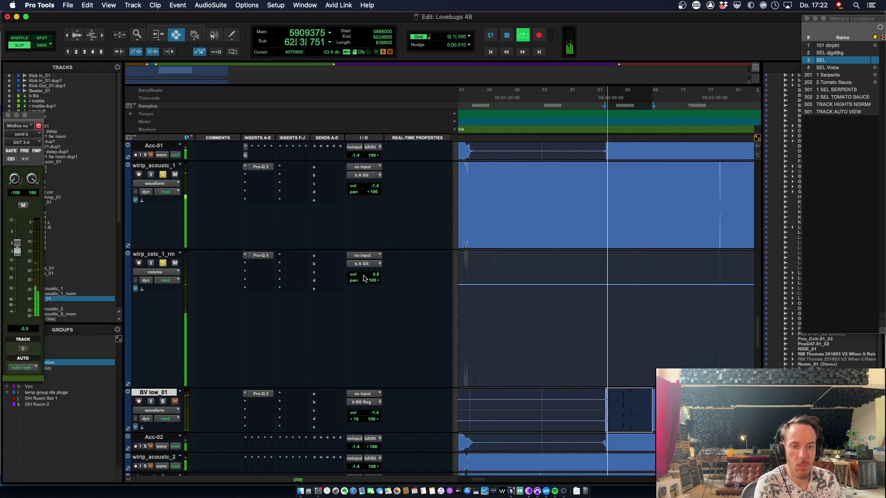
pyautogui.click(165, 283)
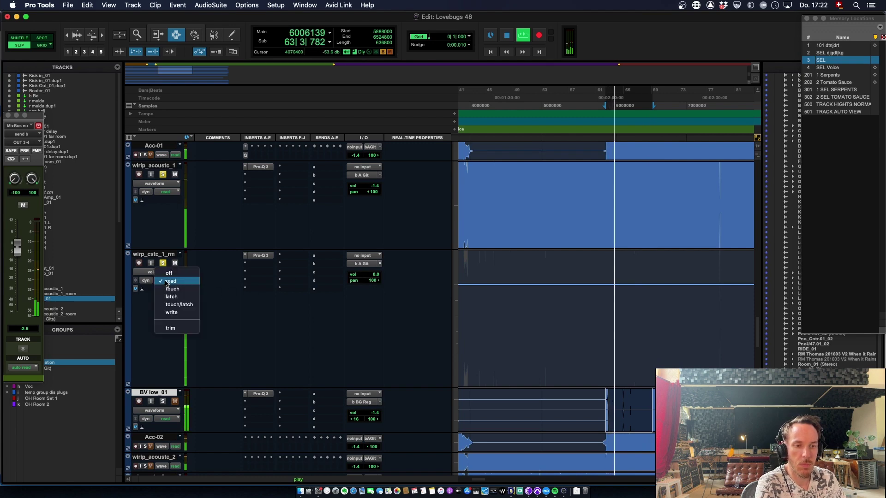
pyautogui.keyDown('alt'); pyautogui.click(166, 275); pyautogui.keyUp('alt')
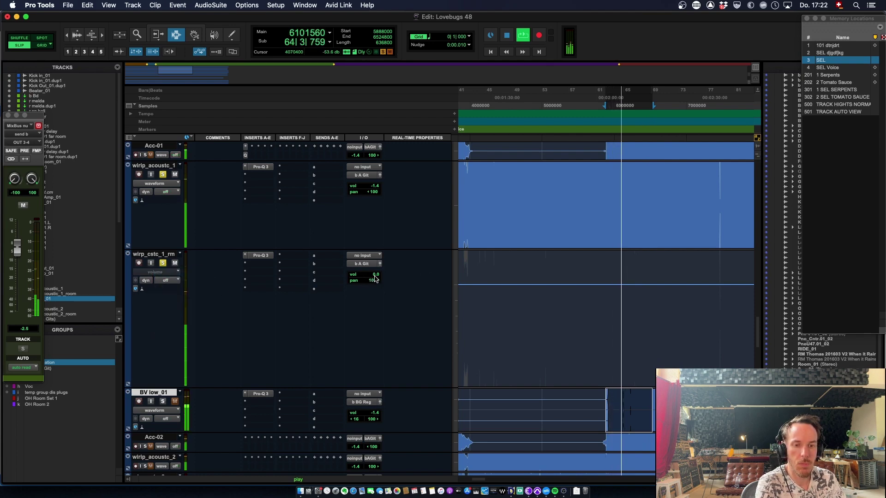
pyautogui.moveTo(374, 276); pyautogui.dragTo(374, 275)
pyautogui.press('space')
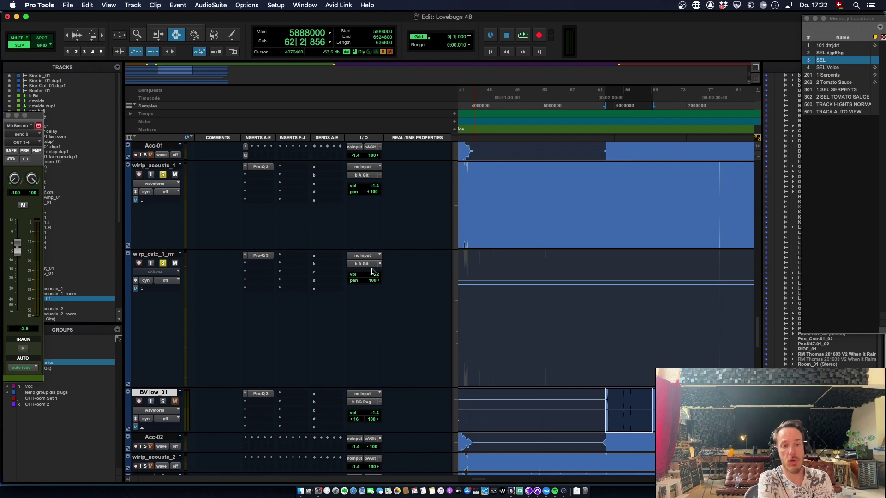
# Solo only the wirip_acoustc_1 track and play the selected passage
pyautogui.click(163, 175)
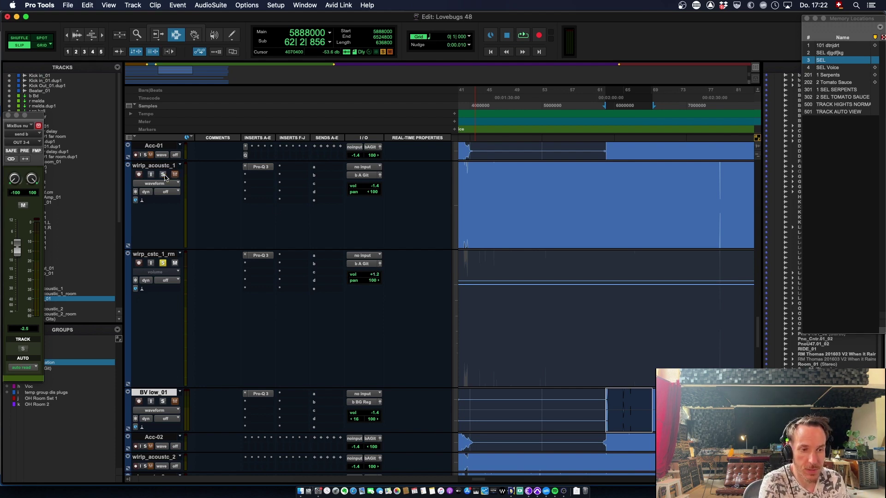
pyautogui.keyDown('super'); pyautogui.click(164, 175); pyautogui.keyUp('super')
pyautogui.press('space')
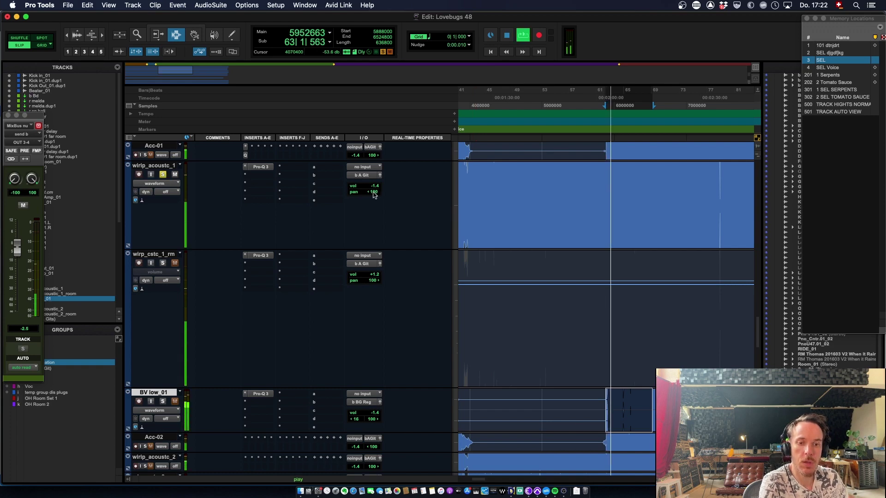
# Open Pro-Q 3 on wirip_acoustc_1, add a 12 dB/oct low cut at about 59 Hz, and audition it
pyautogui.click(259, 167)
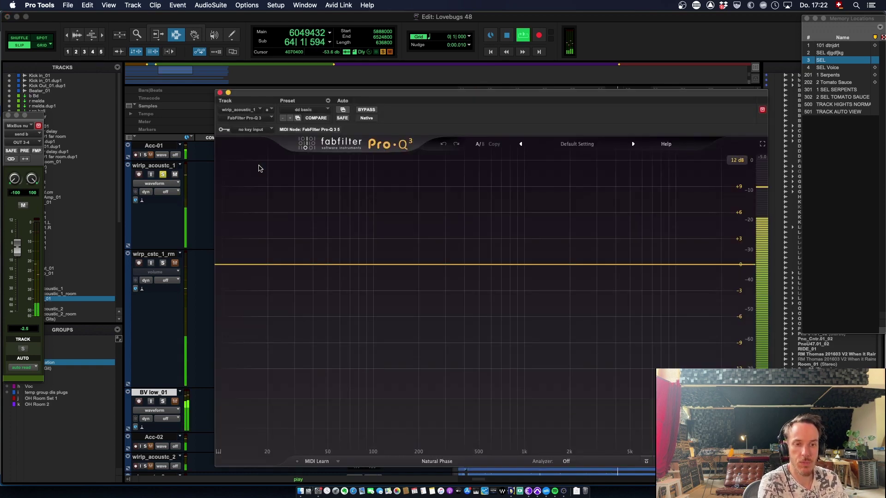
pyautogui.press('space')
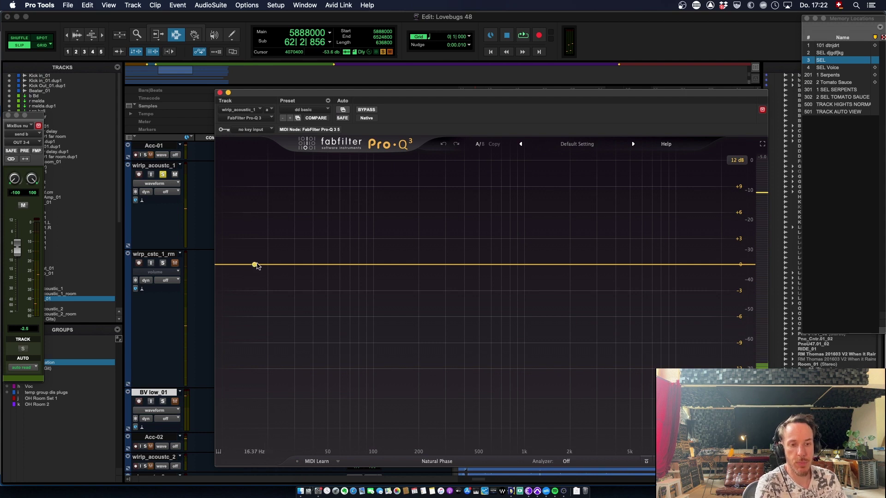
pyautogui.moveTo(249, 264); pyautogui.dragTo(339, 263)
pyautogui.press('space')
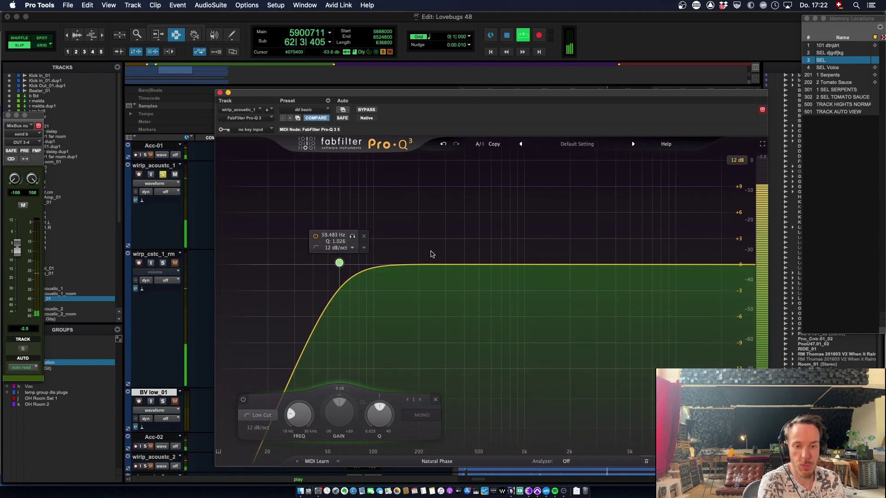
pyautogui.press('space')
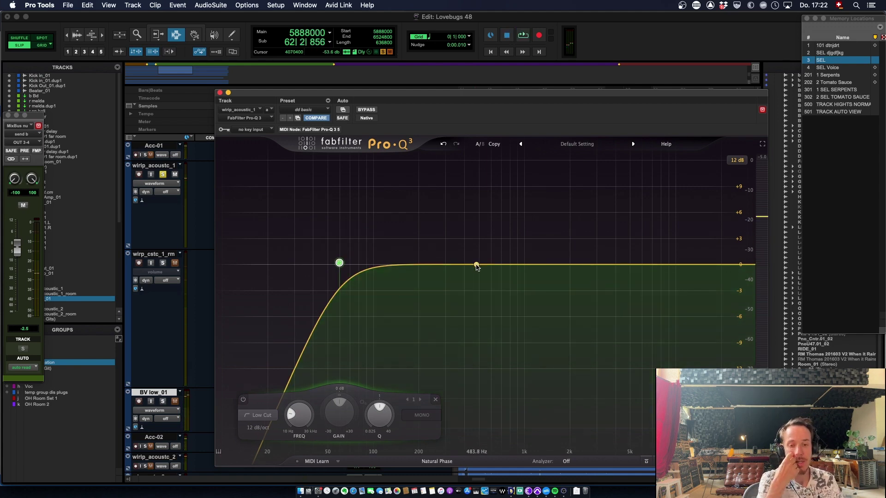
# Add a bell cut of about -1.6 dB at about 462 Hz with Q 1 while the guitar plays
pyautogui.press('space')
pyautogui.moveTo(476, 266)
pyautogui.mouseDown()
pyautogui.moveTo(446, 184)
pyautogui.moveTo(507, 179)
pyautogui.moveTo(484, 181)
pyautogui.moveTo(498, 239)
pyautogui.moveTo(472, 280)
pyautogui.mouseUp()
pyautogui.press('space')
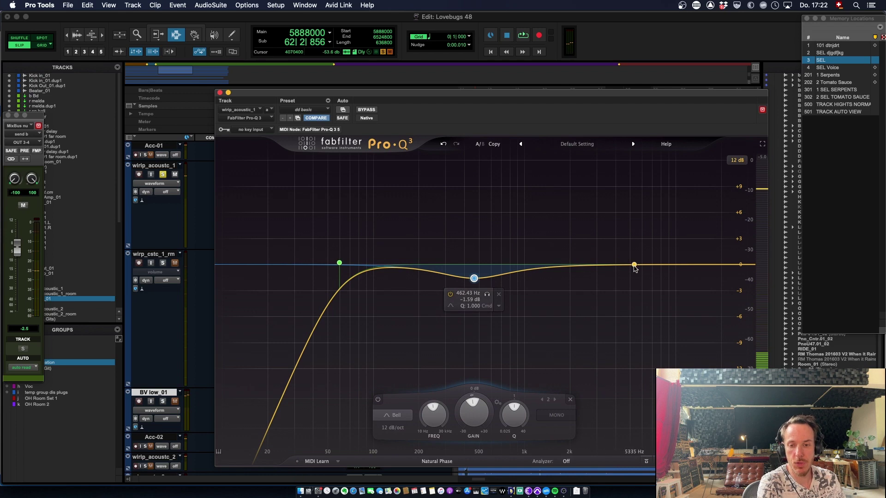
# Add a broad bell boost of about +7.6 dB at about 4666 Hz with Q 0.176 and audition it
pyautogui.moveTo(633, 265); pyautogui.dragTo(620, 237)
pyautogui.scroll(-10, 621, 236)
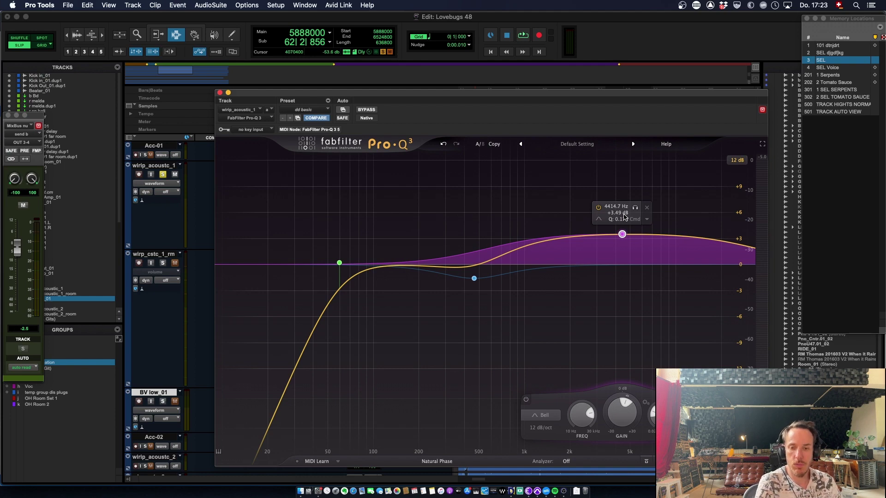
pyautogui.press('space')
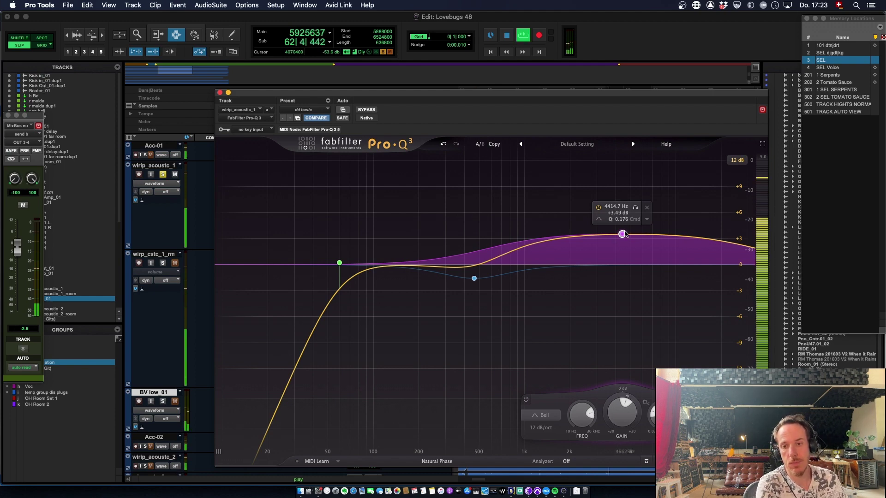
pyautogui.moveTo(624, 234); pyautogui.dragTo(626, 199)
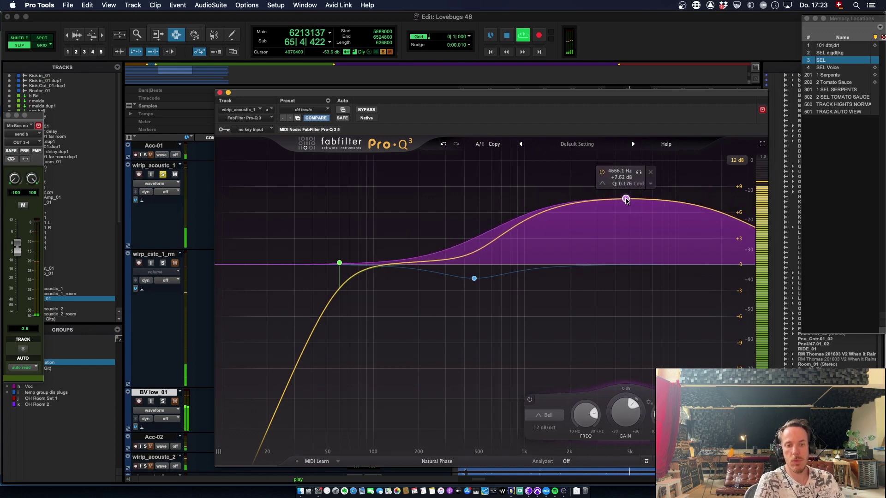
pyautogui.press('space')
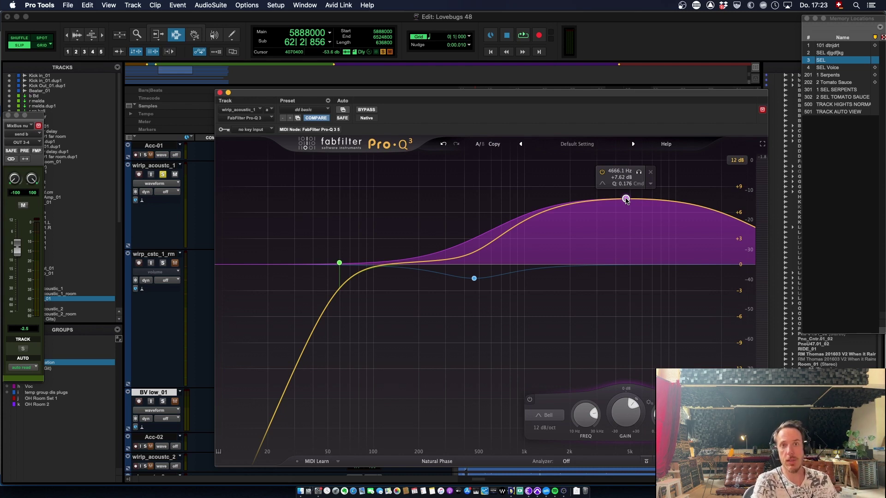
pyautogui.press('space')
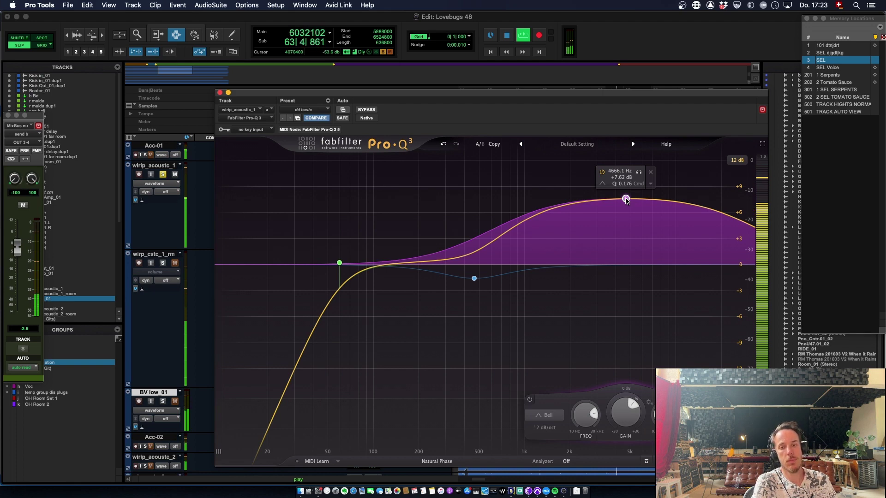
pyautogui.press('space')
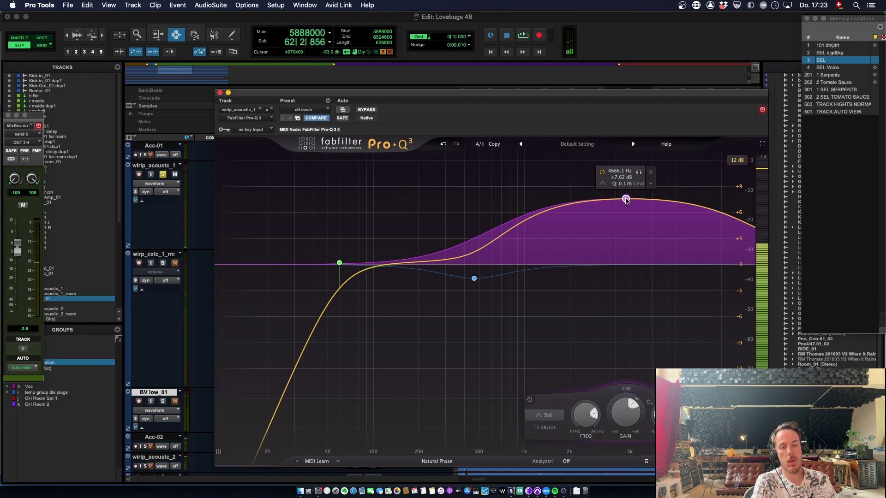
# Make the 4666 Hz boost dynamic and pull its lower gain limit to slightly below -3 dB while auditioning the guitar
pyautogui.click(651, 184)
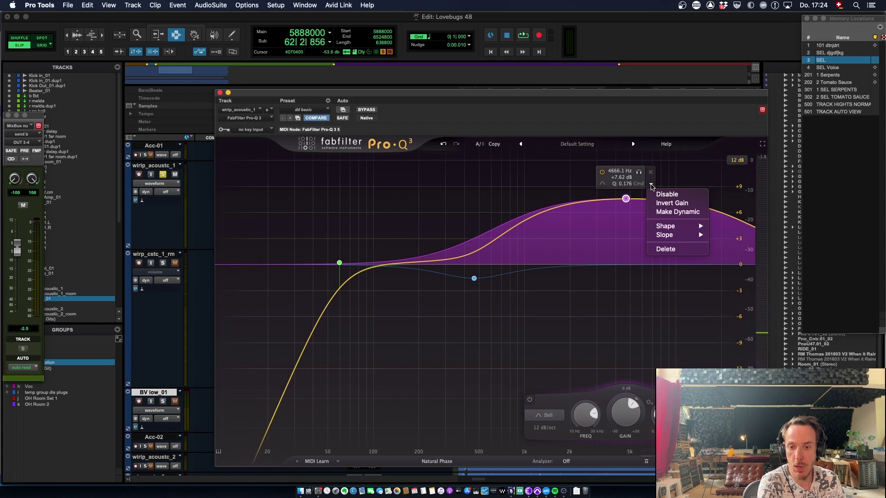
pyautogui.click(661, 213)
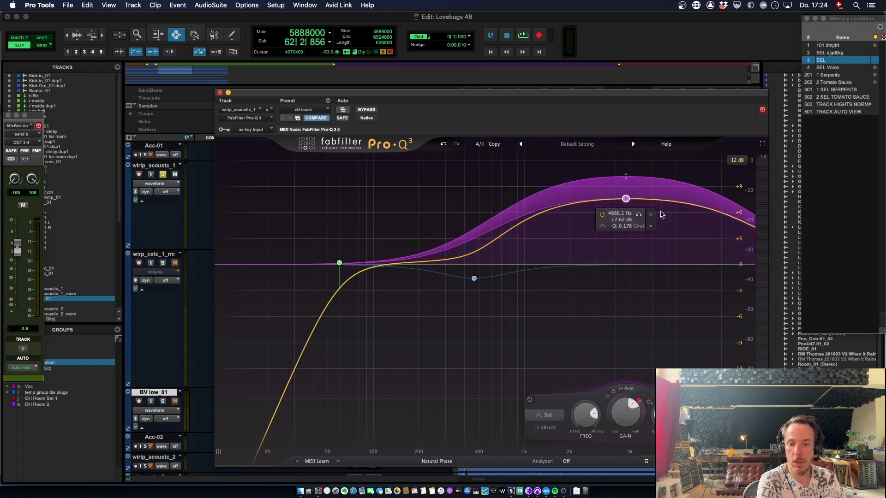
pyautogui.moveTo(628, 181)
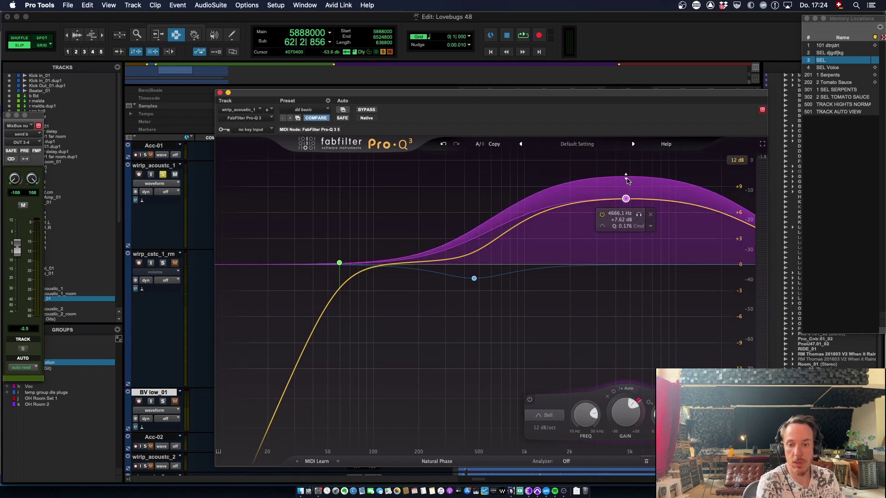
pyautogui.moveTo(627, 180); pyautogui.dragTo(627, 229)
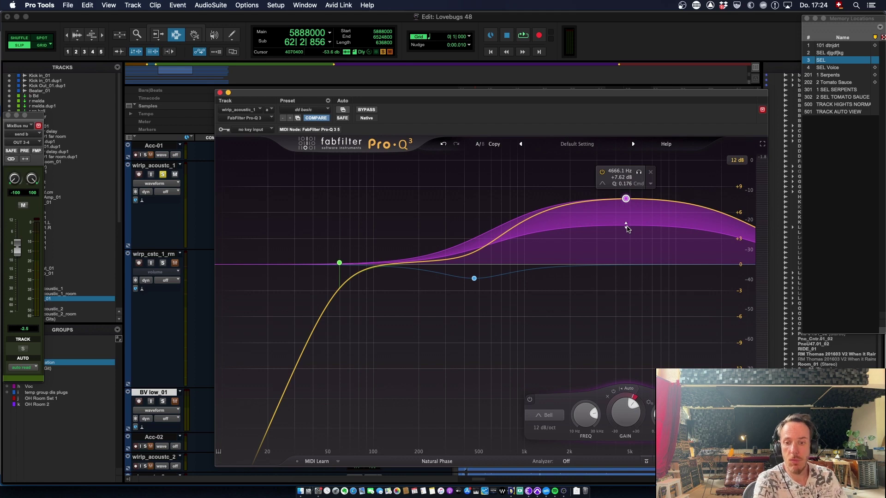
pyautogui.moveTo(627, 229)
pyautogui.mouseDown()
pyautogui.moveTo(627, 253)
pyautogui.moveTo(635, 208)
pyautogui.moveTo(632, 228)
pyautogui.moveTo(638, 224)
pyautogui.mouseUp()
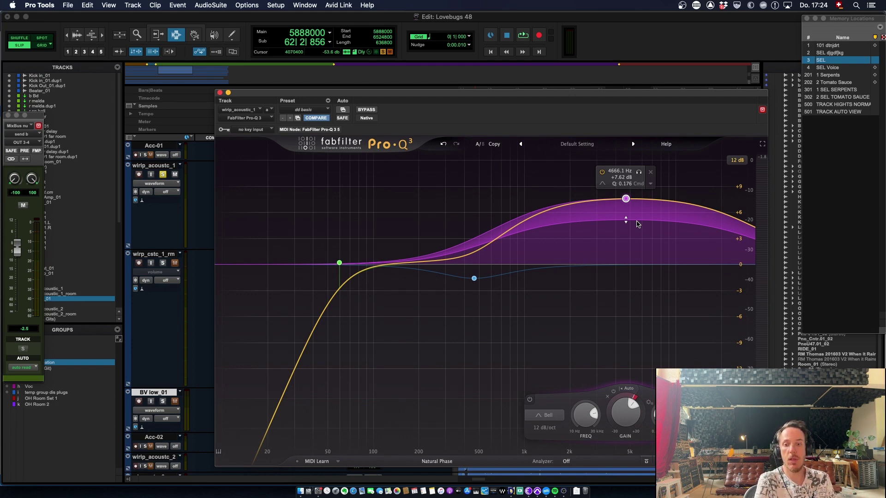
pyautogui.moveTo(626, 220); pyautogui.dragTo(628, 253)
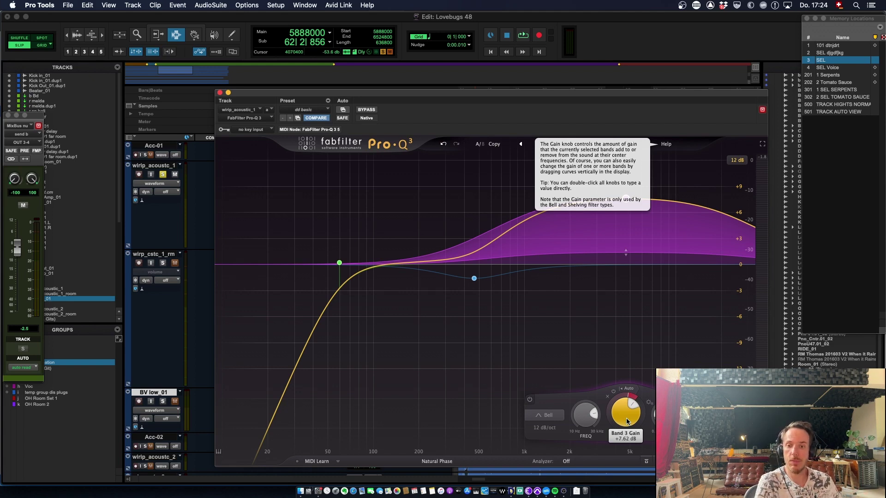
pyautogui.press('space')
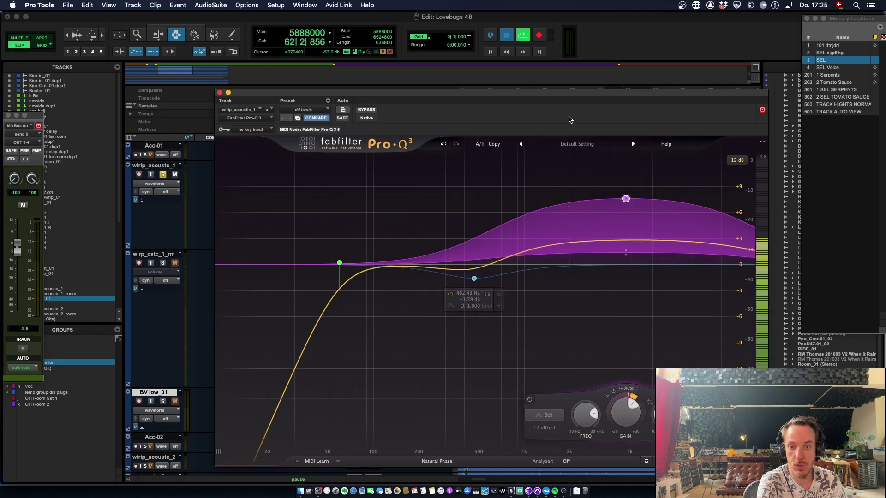
pyautogui.moveTo(626, 253); pyautogui.dragTo(624, 296)
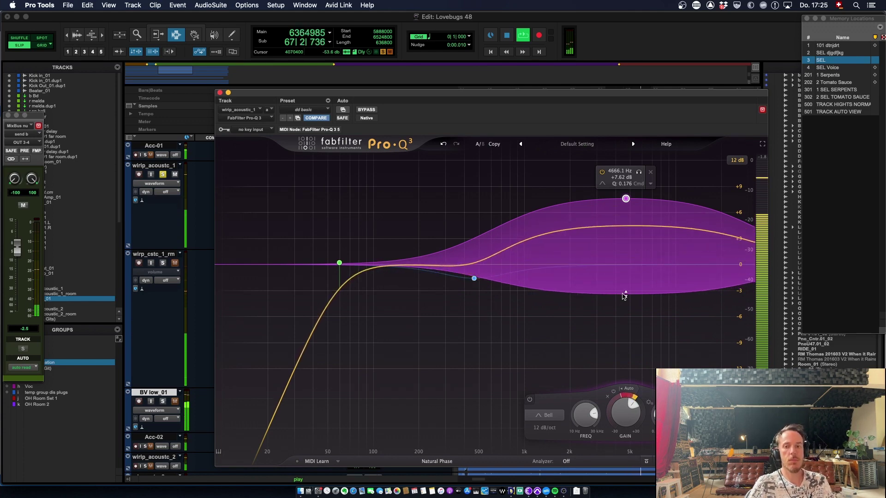
# Compare the high band without dynamics, raise it to about +8.95 dB at 4729 Hz, and set its lower gain limit to about -1 dB
pyautogui.click(614, 392)
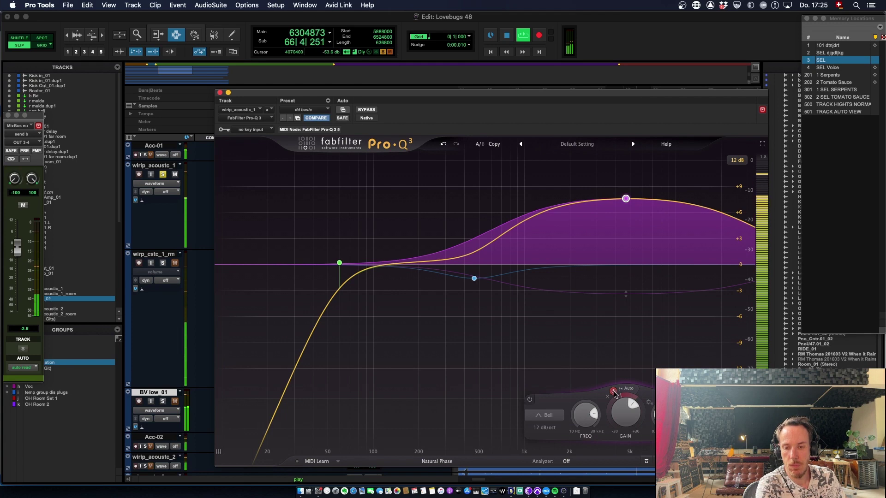
pyautogui.click(614, 392)
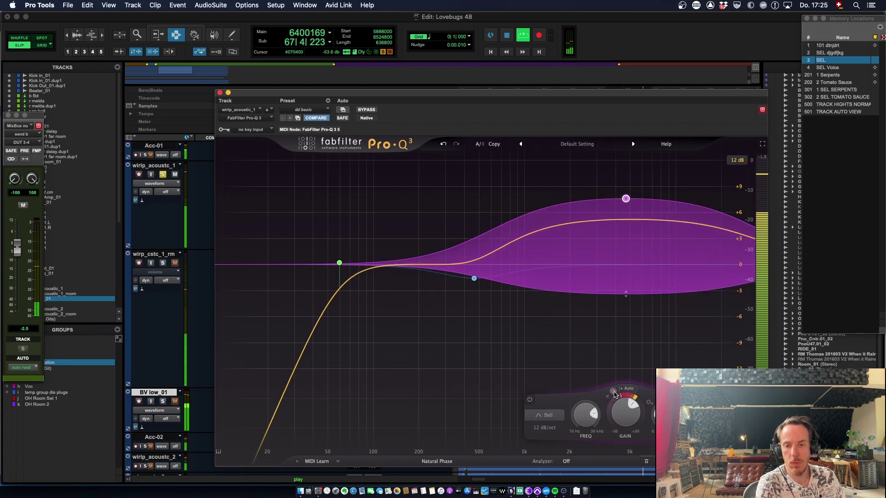
pyautogui.moveTo(625, 199)
pyautogui.mouseDown()
pyautogui.moveTo(623, 184)
pyautogui.moveTo(626, 191)
pyautogui.mouseUp()
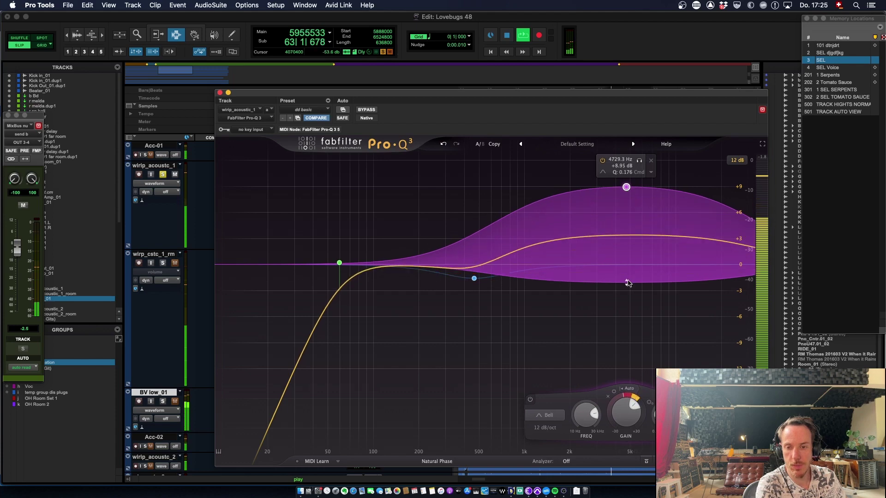
pyautogui.moveTo(628, 284); pyautogui.dragTo(628, 274)
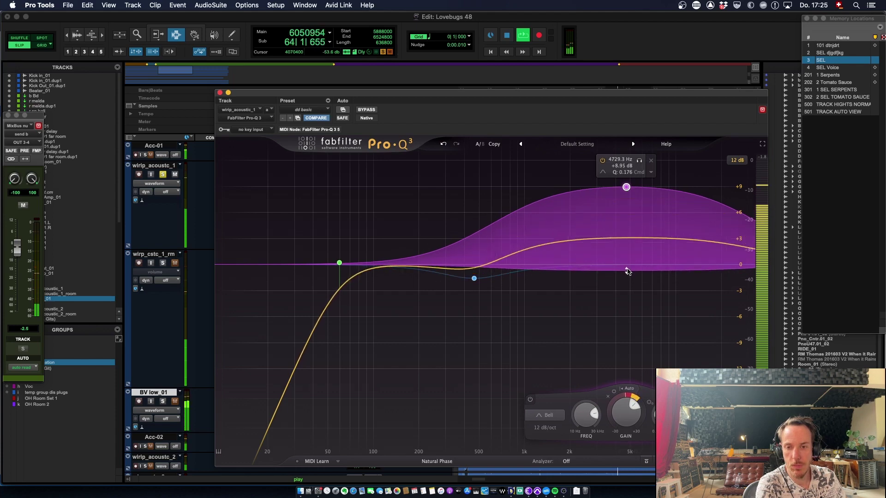
# Compare the guitar with the equalizer bypassed and active, and restart playback of the selected passage
pyautogui.click(371, 110)
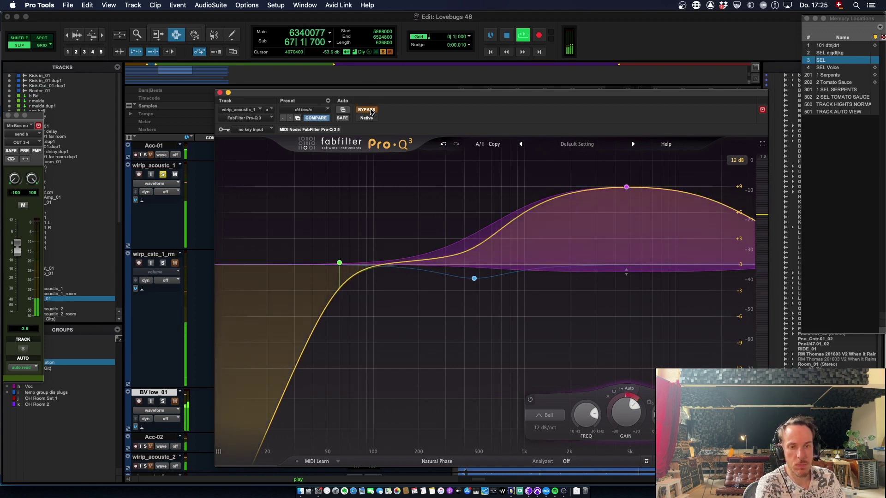
pyautogui.click(371, 110)
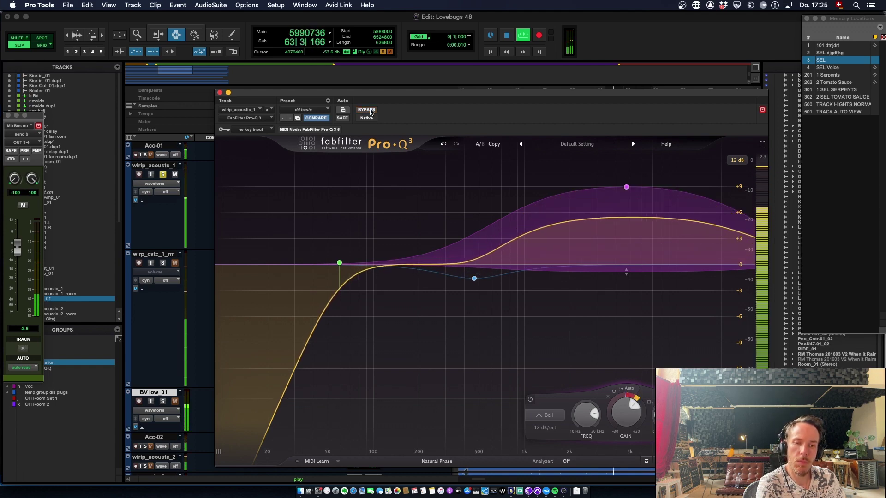
pyautogui.click(371, 110)
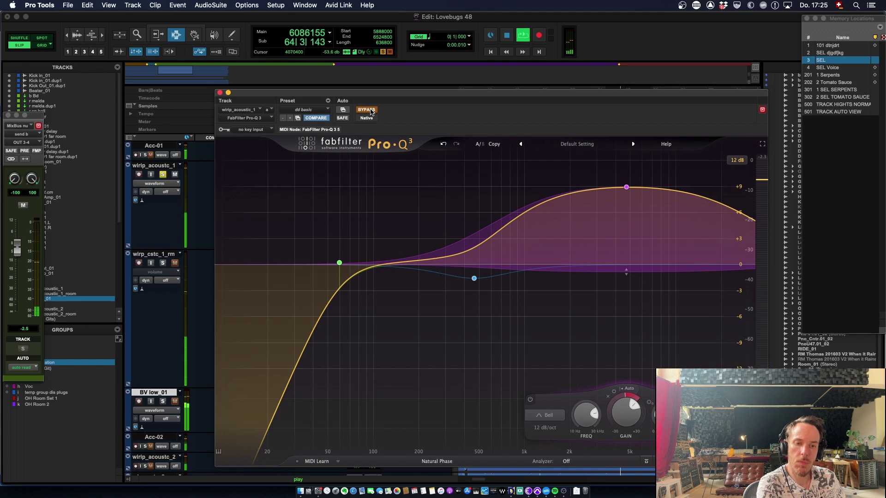
pyautogui.click(371, 110)
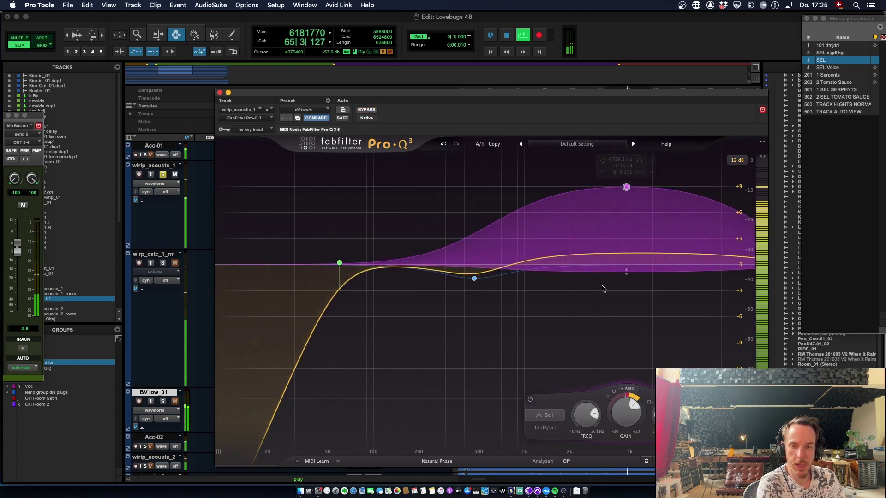
pyautogui.press('space')
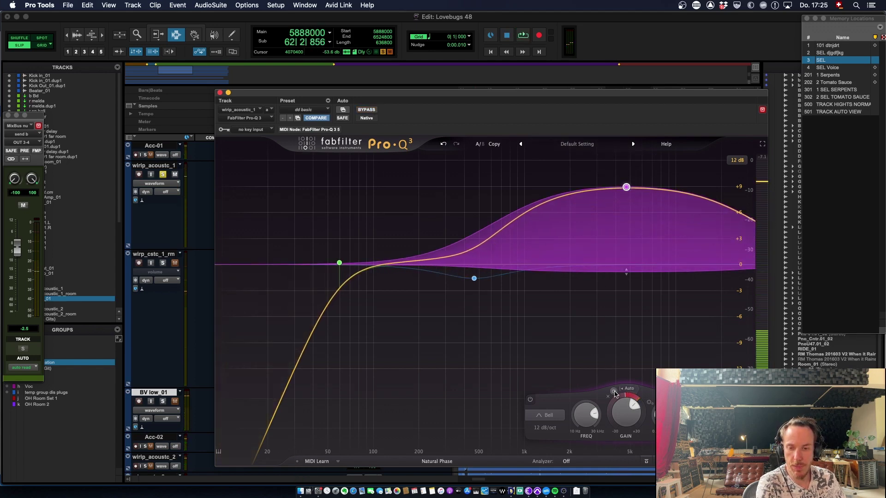
pyautogui.press('space')
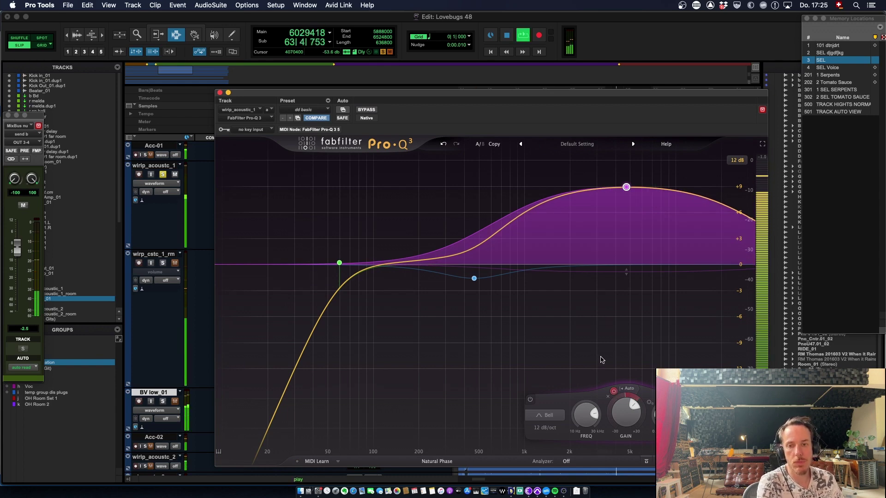
# Lower the high band to +3.99 dB at 3987 Hz and audition the passage
pyautogui.press('space')
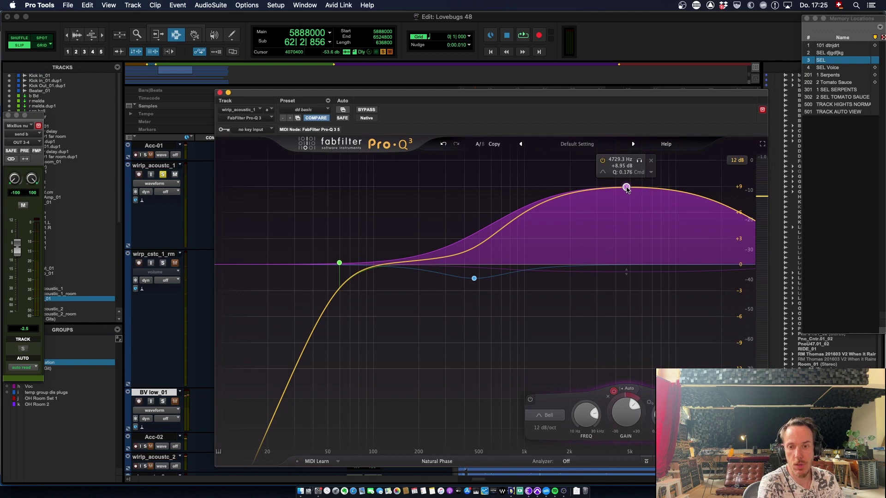
pyautogui.moveTo(626, 187); pyautogui.dragTo(615, 230)
pyautogui.press('space')
pyautogui.press('space')
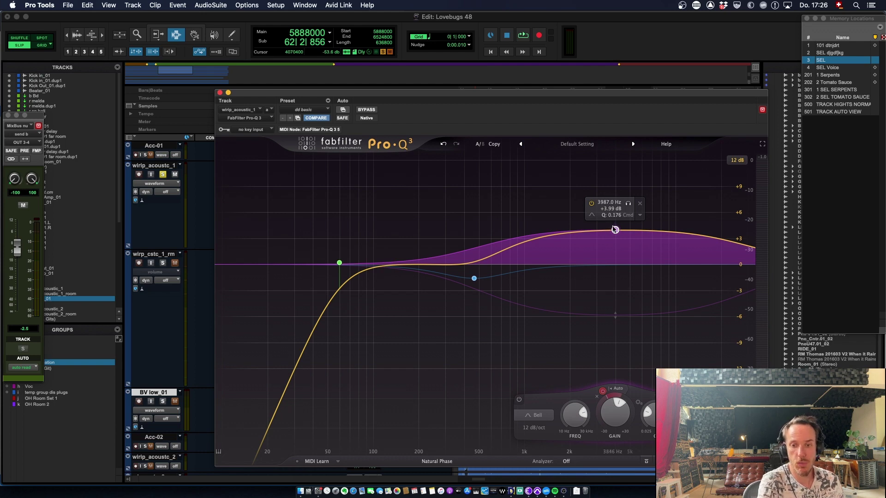
# Raise the high band to +9.27 dB at 3879.7 Hz, recreate its dynamics with a lower limit of about +1.8 dB, and audition it
pyautogui.moveTo(615, 230); pyautogui.dragTo(613, 184)
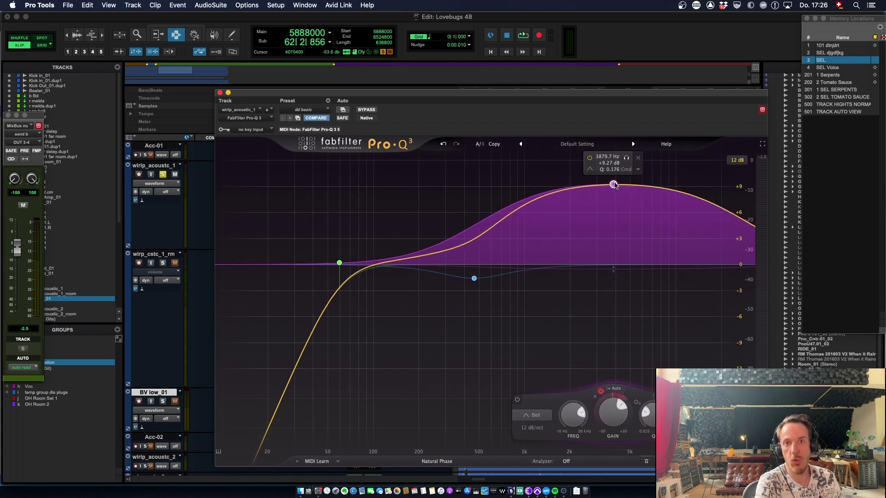
pyautogui.click(638, 170)
pyautogui.click(652, 206)
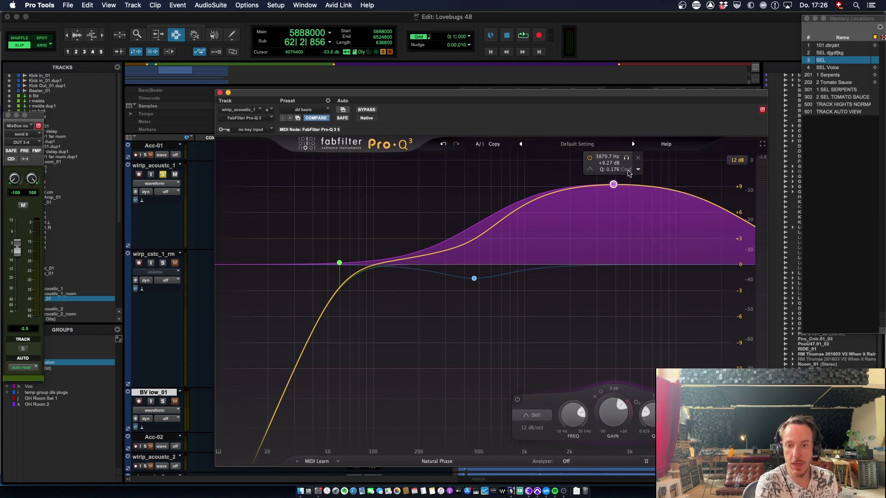
pyautogui.click(639, 170)
pyautogui.click(652, 196)
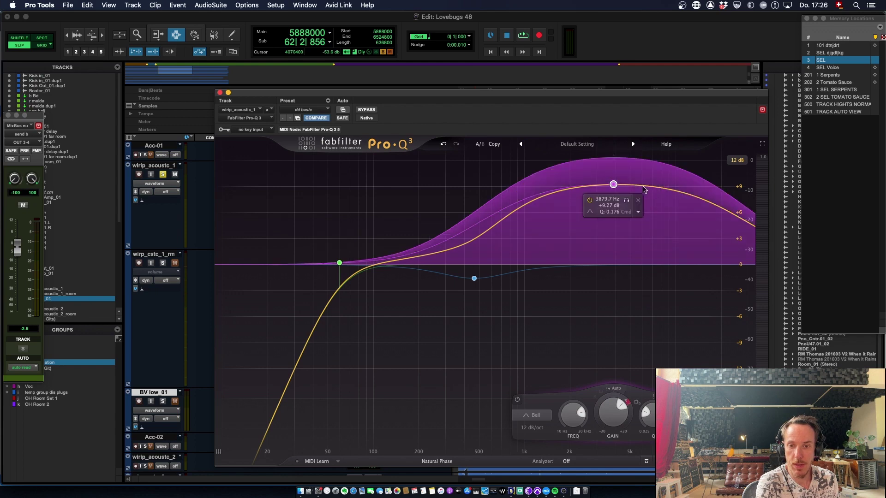
pyautogui.moveTo(612, 157); pyautogui.dragTo(613, 250)
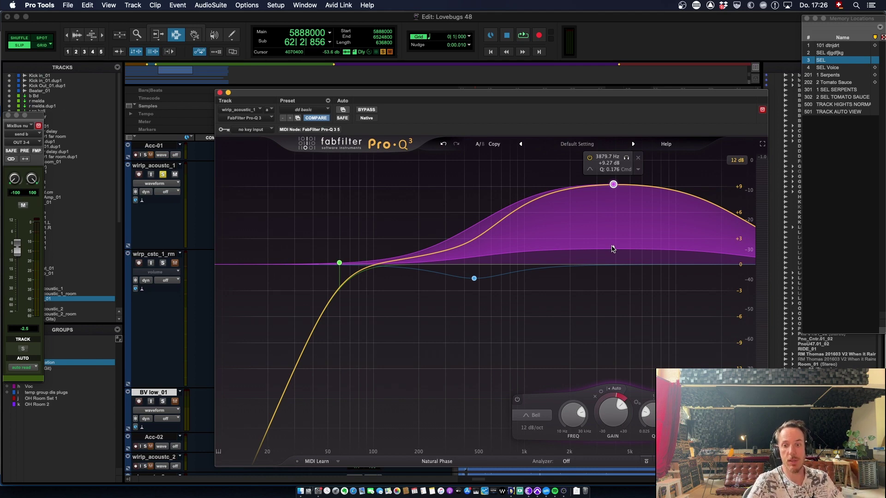
pyautogui.press('space')
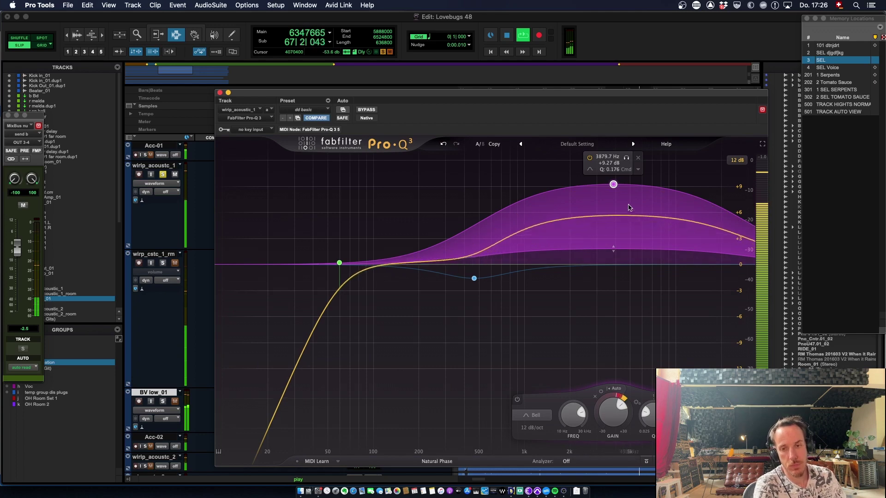
pyautogui.press('space')
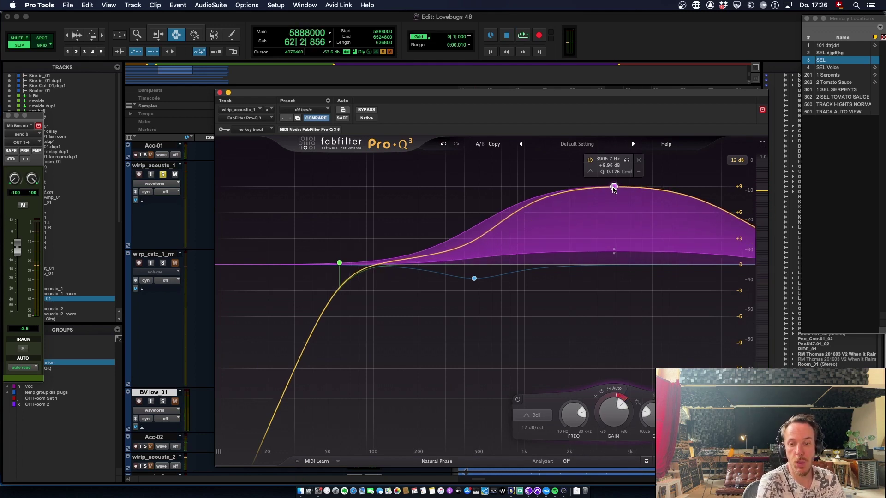
# Try upward expansion on the high band with a base gain of +2.18 dB at 3754.8 Hz and an upper limit of about +5.5 dB
pyautogui.moveTo(614, 188); pyautogui.dragTo(612, 253)
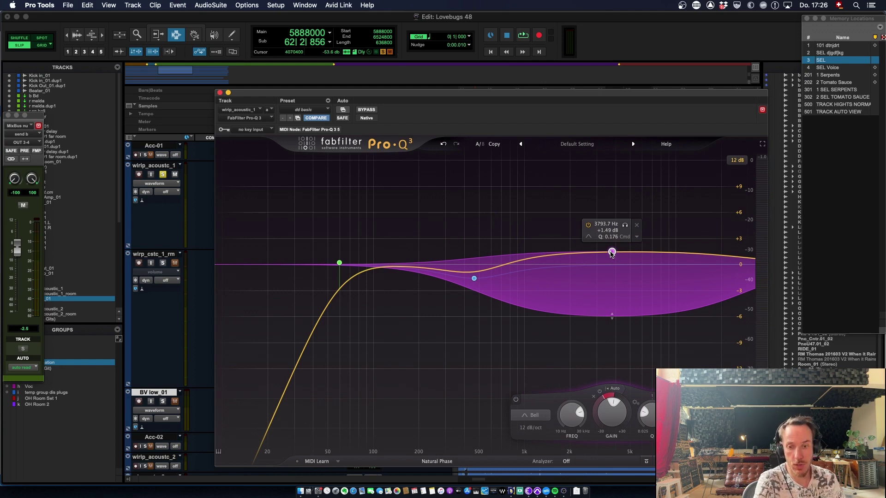
pyautogui.moveTo(612, 318); pyautogui.dragTo(619, 258)
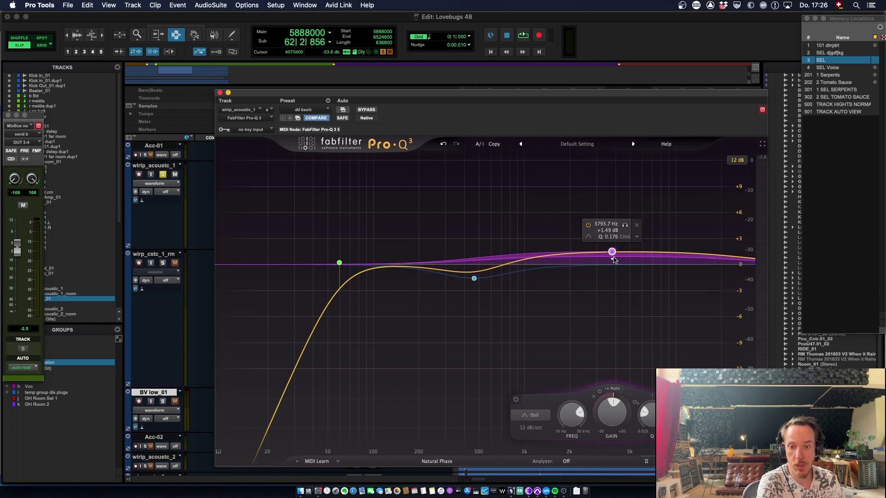
pyautogui.press('space')
pyautogui.moveTo(613, 260); pyautogui.dragTo(601, 184)
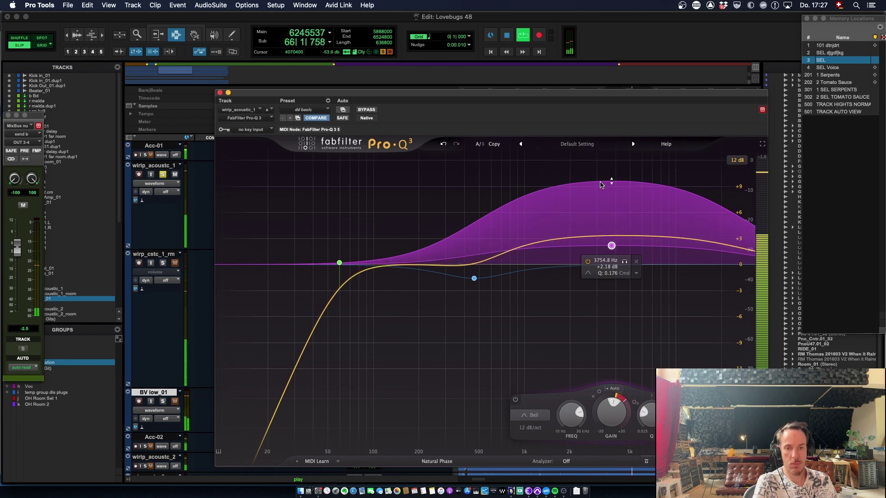
pyautogui.moveTo(601, 184); pyautogui.dragTo(612, 219)
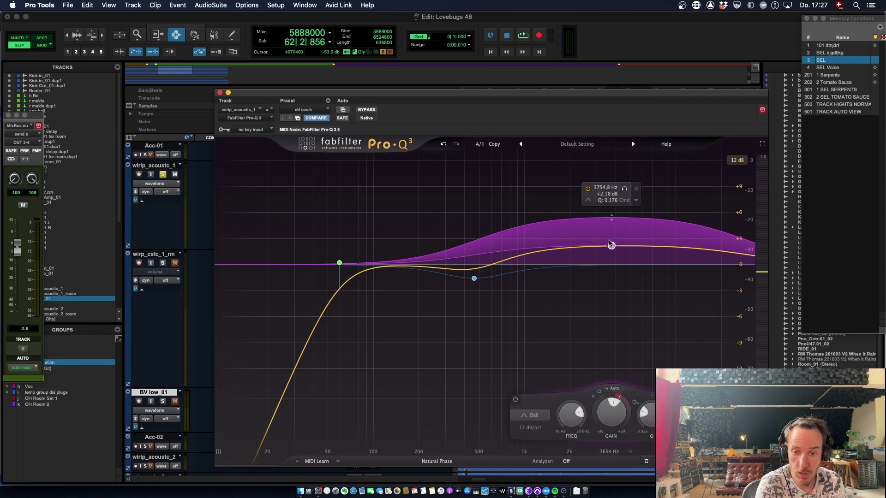
# Set the high band to about +8.5 dB with a lower dynamic limit of about +3.5 dB and play the passage
pyautogui.moveTo(612, 247)
pyautogui.mouseDown()
pyautogui.moveTo(611, 189)
pyautogui.moveTo(611, 236)
pyautogui.mouseUp()
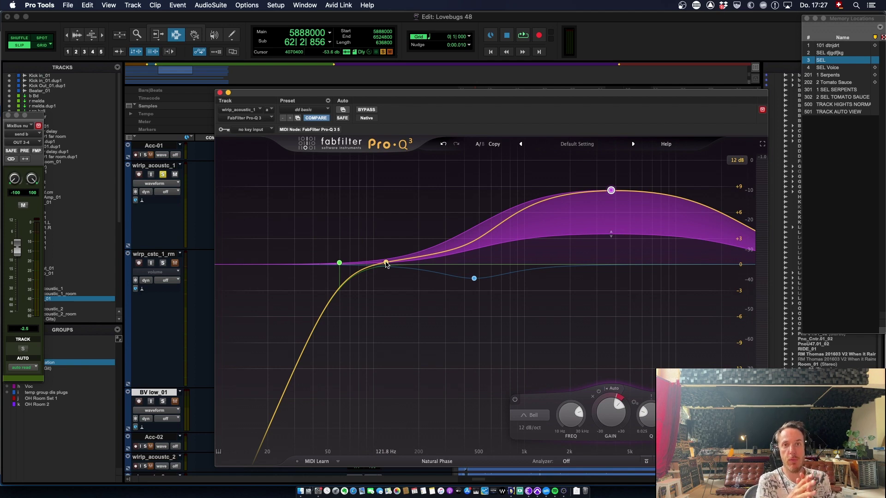
pyautogui.press('space')
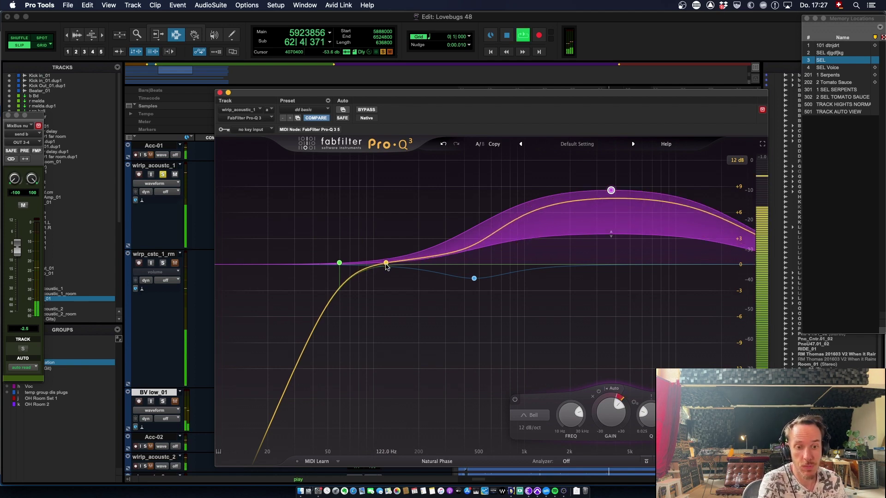
# Add a dynamic +7.25 dB bell boost at 107.6 Hz with Q 1.450 and set its lower gain limit to about -2.5 dB
pyautogui.moveTo(386, 264); pyautogui.dragTo(378, 204)
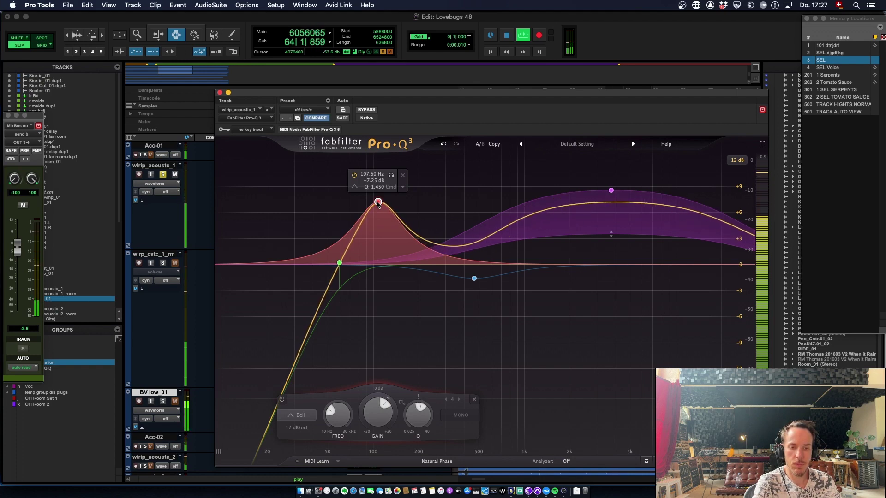
pyautogui.press('space')
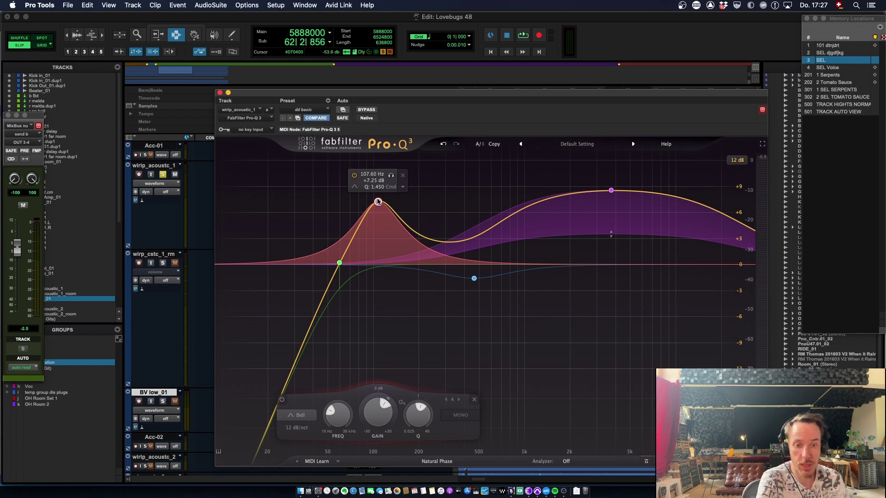
pyautogui.click(404, 188)
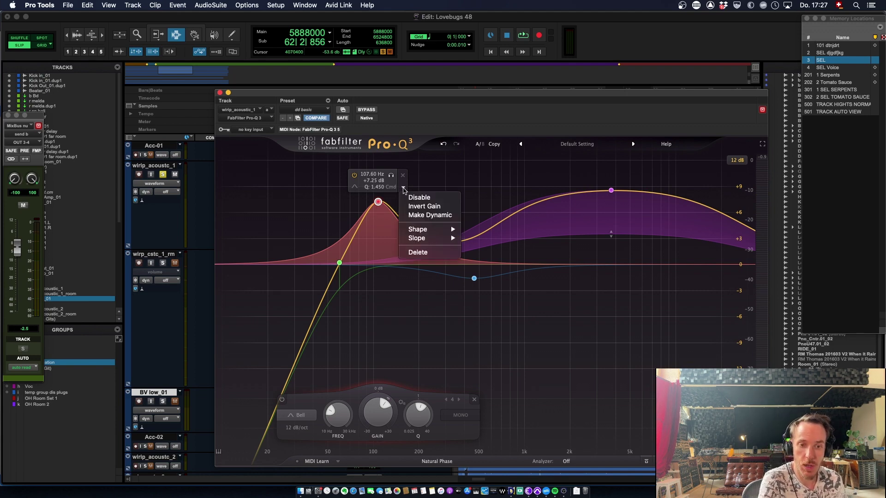
pyautogui.click(425, 217)
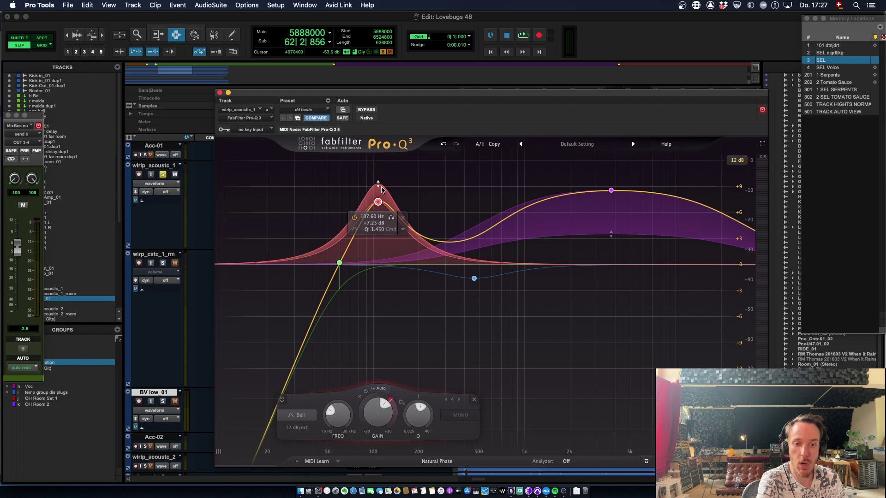
pyautogui.moveTo(381, 187); pyautogui.dragTo(379, 227)
pyautogui.press('space')
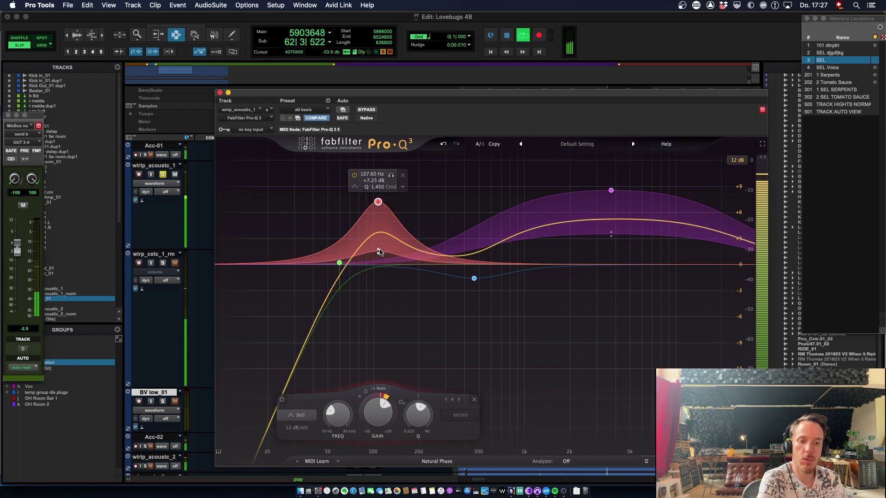
pyautogui.moveTo(377, 265); pyautogui.dragTo(375, 287)
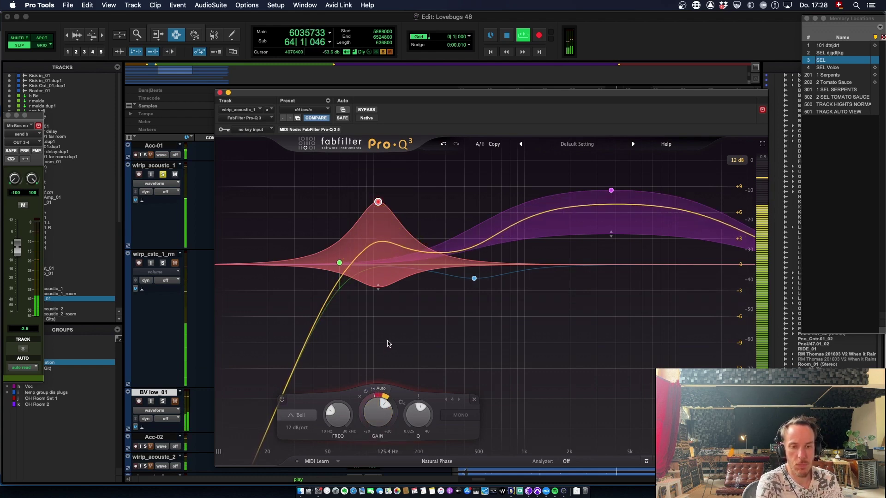
pyautogui.press('space')
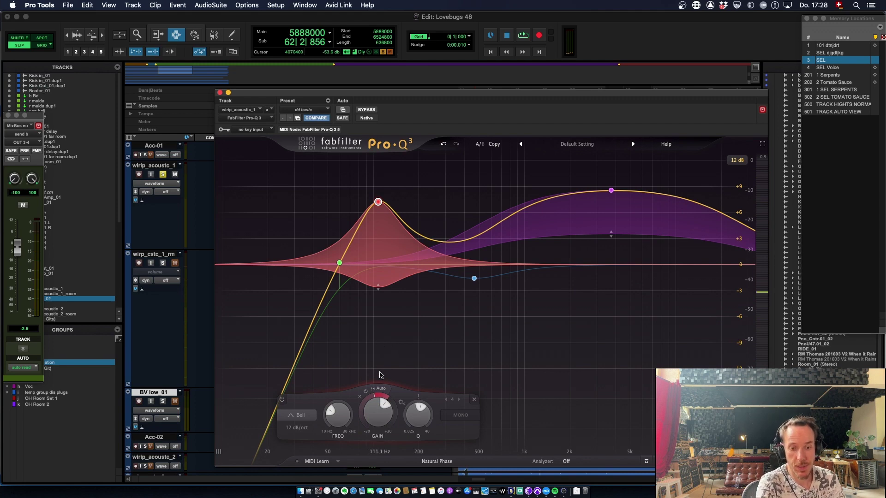
# Compare the 107.6 Hz boost with its dynamics disabled and enabled during playback
pyautogui.press('space')
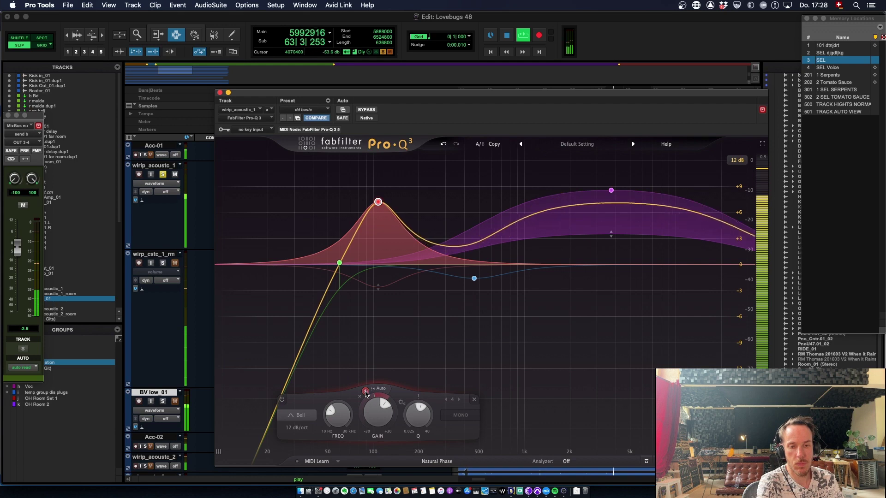
pyautogui.press('space')
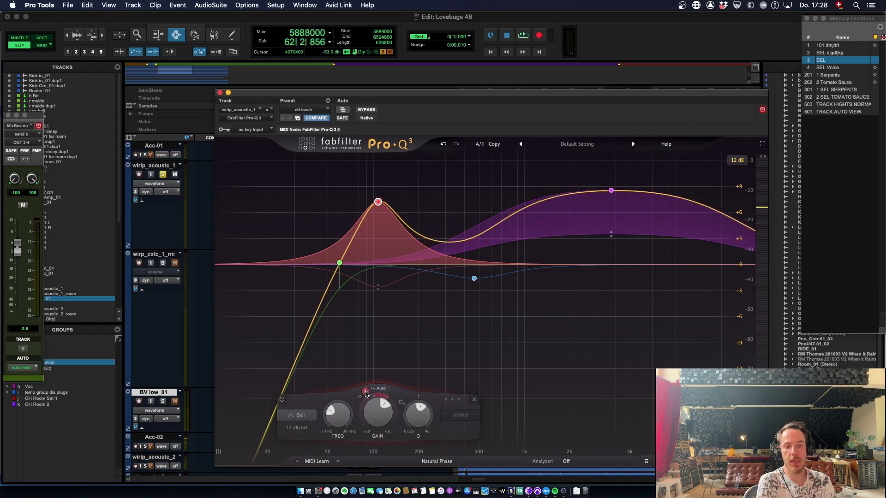
pyautogui.press('space')
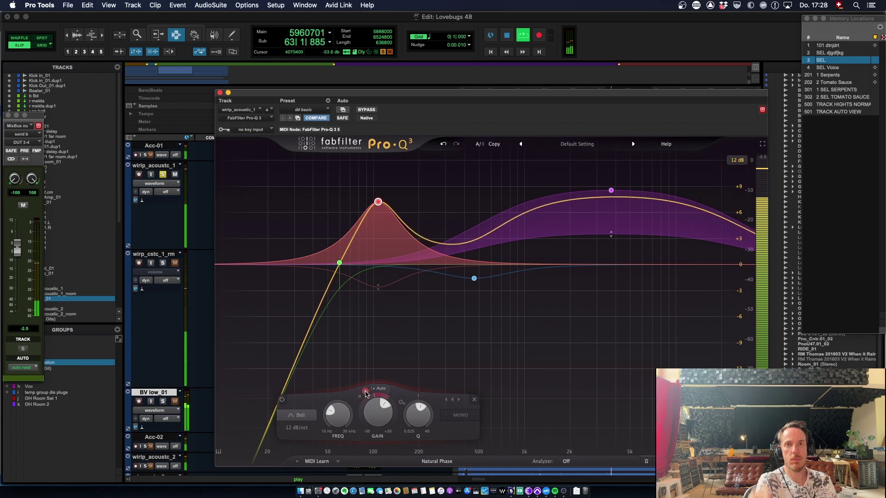
pyautogui.press('space')
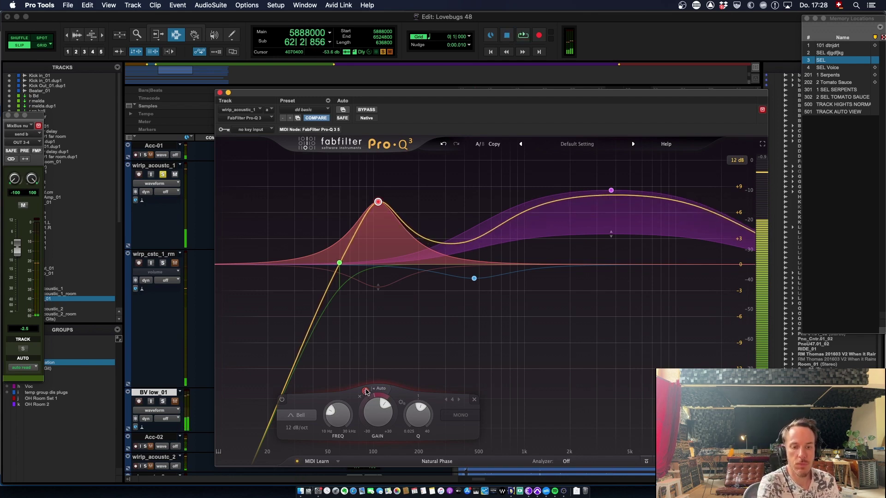
pyautogui.press('space')
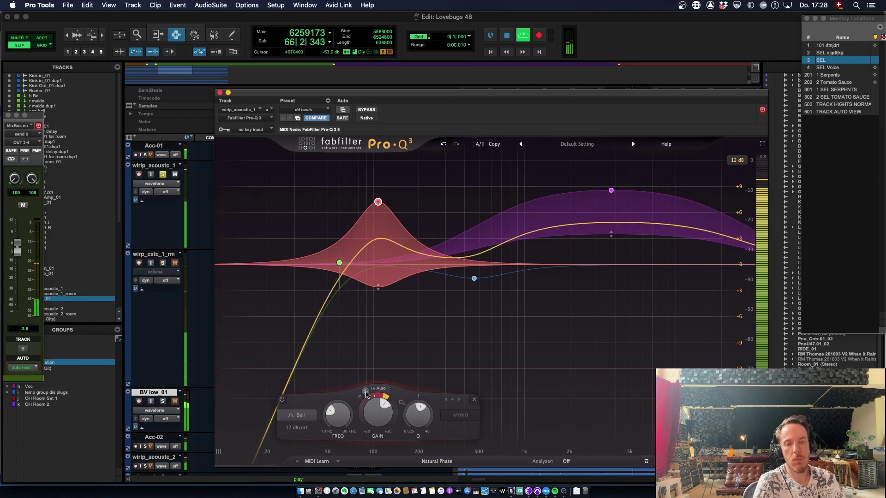
pyautogui.press('space')
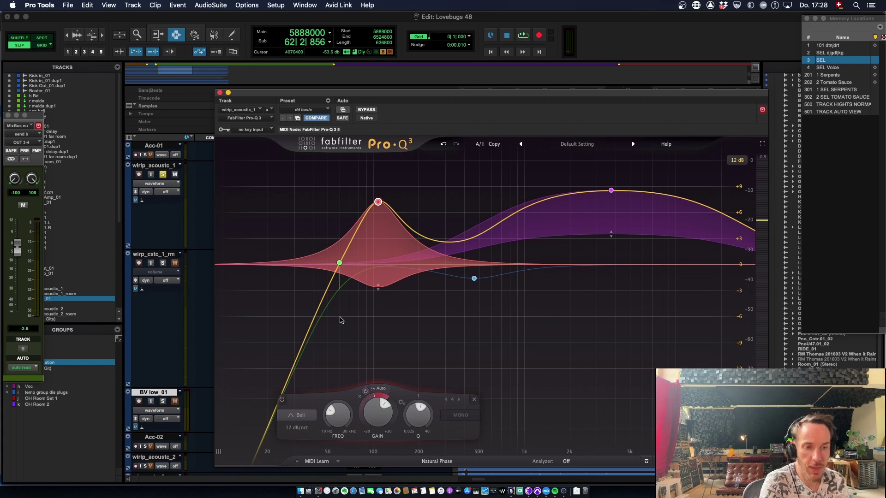
# Close the guitar's equalizer, solo the Kick Out_01 track, and open its Pro-Q 3 while the passage plays
pyautogui.click(220, 92)
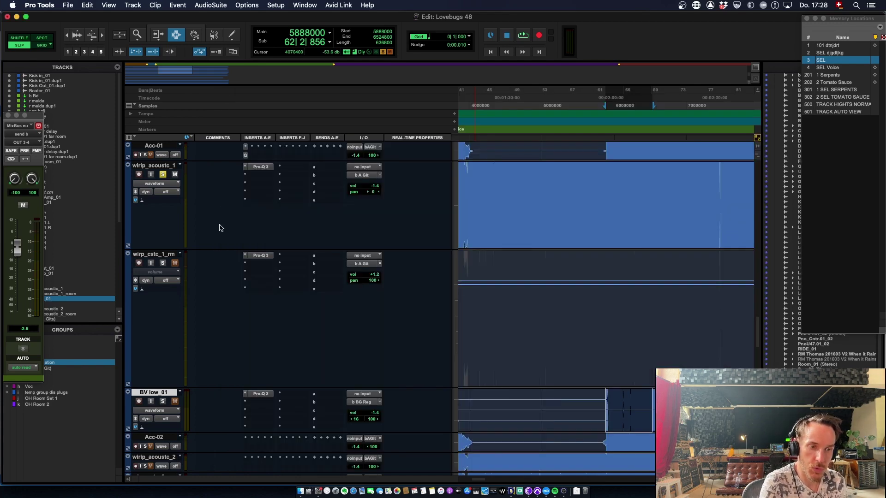
pyautogui.scroll(8, 179, 333)
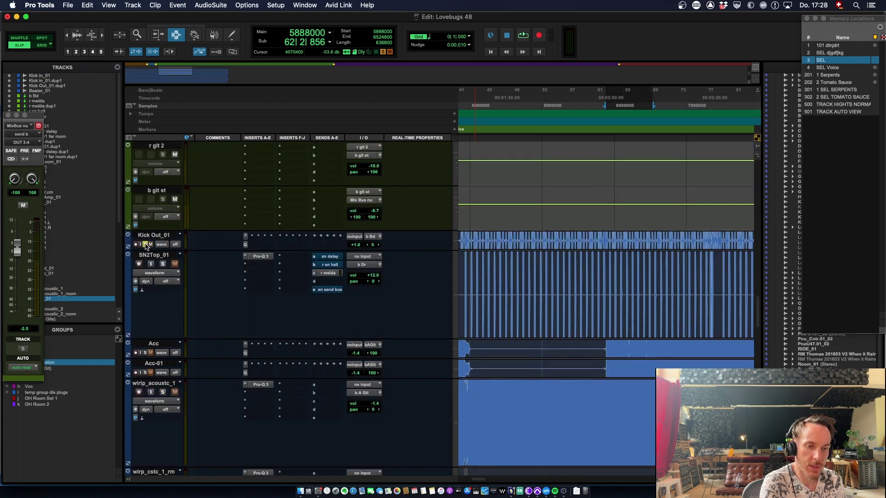
pyautogui.click(146, 245)
pyautogui.press('space')
pyautogui.click(245, 244)
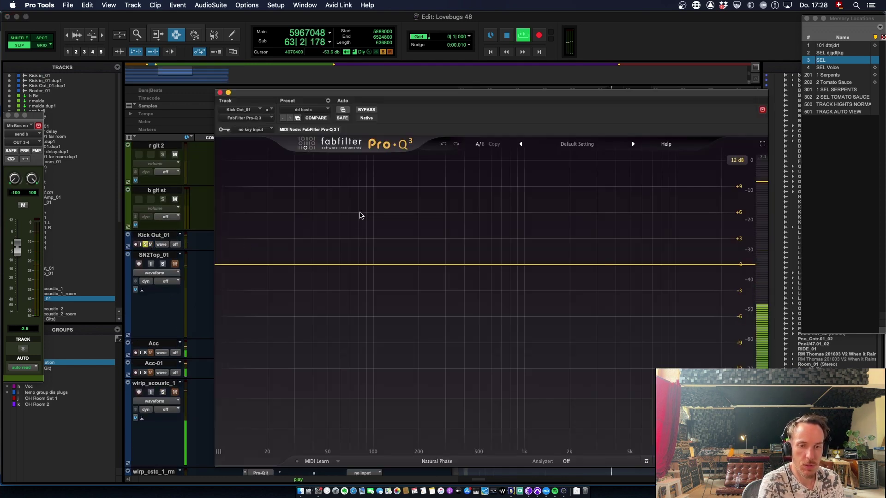
pyautogui.moveTo(376, 57); pyautogui.dragTo(336, 23)
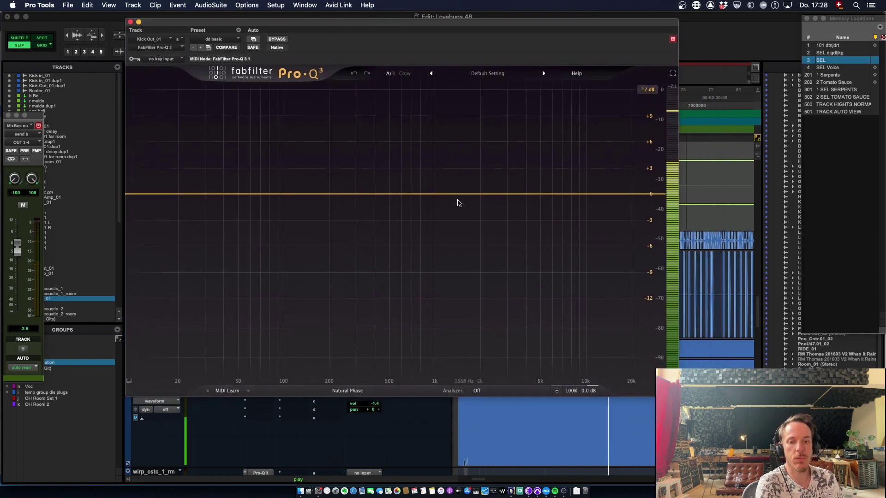
# Add a broad bell boost of +3.65 dB at 1746.5 Hz with Q 0.207 to the kick and audition it
pyautogui.moveTo(453, 194); pyautogui.dragTo(474, 153)
pyautogui.scroll(-3, 464, 162)
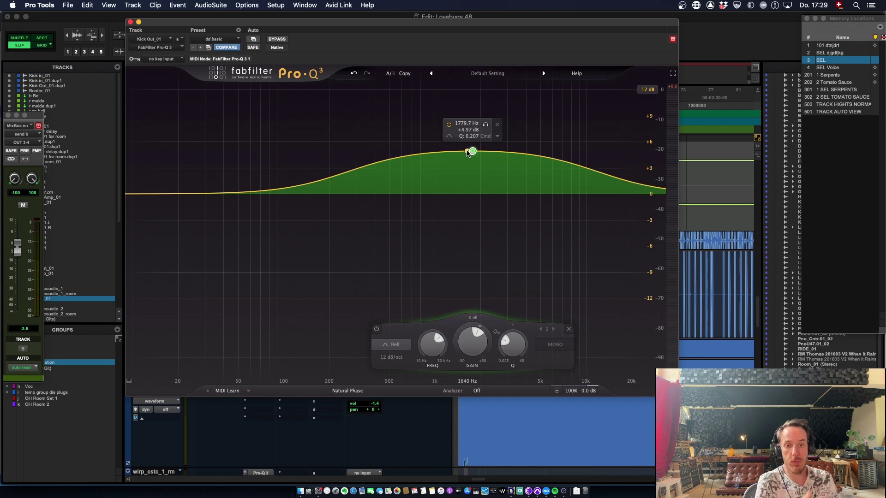
pyautogui.press('space')
pyautogui.moveTo(472, 151); pyautogui.dragTo(472, 162)
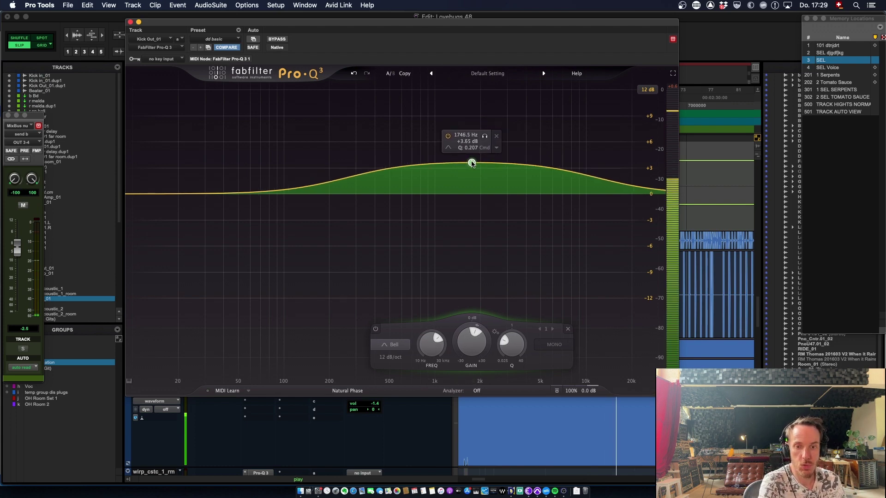
# Make the kick's 1746.5 Hz boost dynamic and raise its upper gain limit to about +8.5 dB
pyautogui.click(496, 149)
pyautogui.click(510, 177)
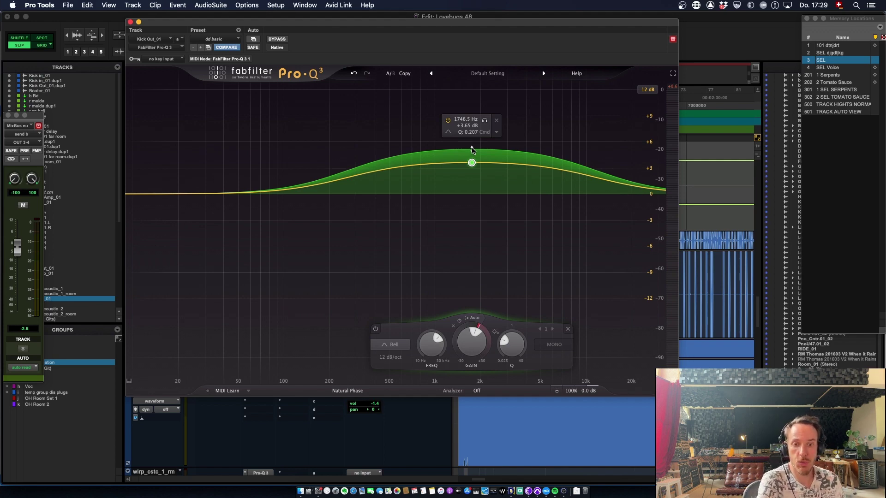
pyautogui.moveTo(471, 147); pyautogui.dragTo(473, 118)
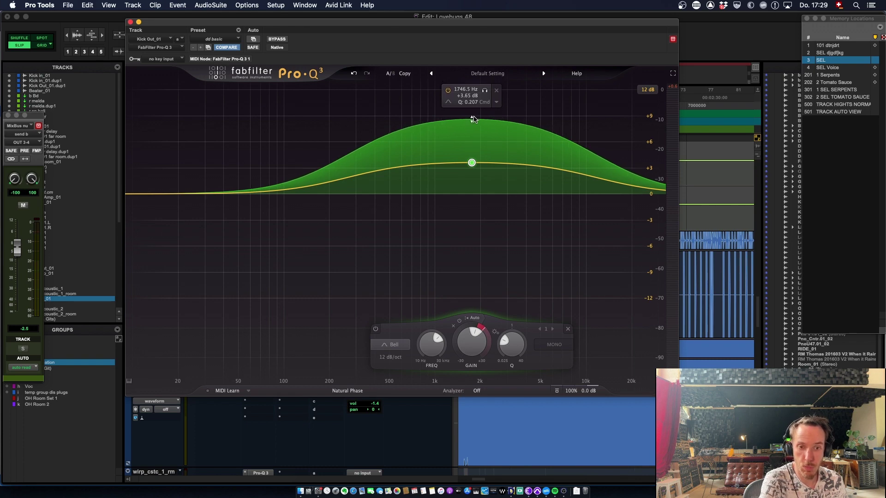
# Compare the kick's 1746.5 Hz boost with its dynamics disabled and enabled during playback
pyautogui.press('space')
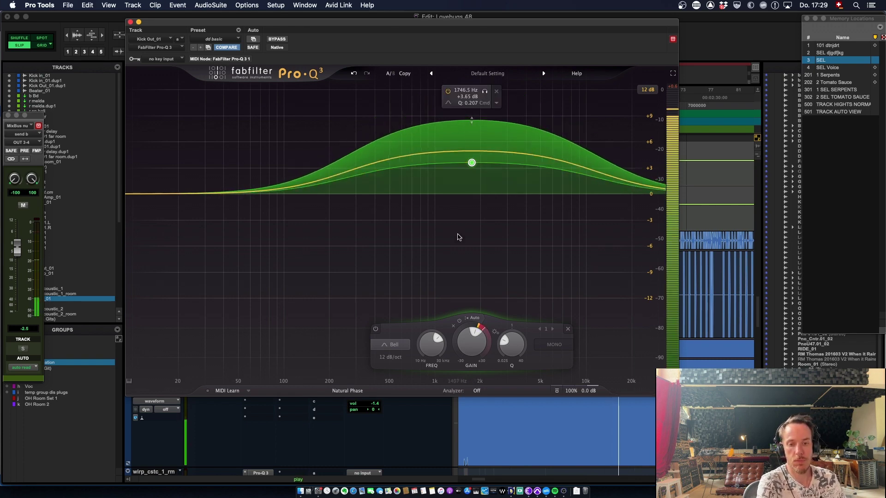
pyautogui.click(459, 321)
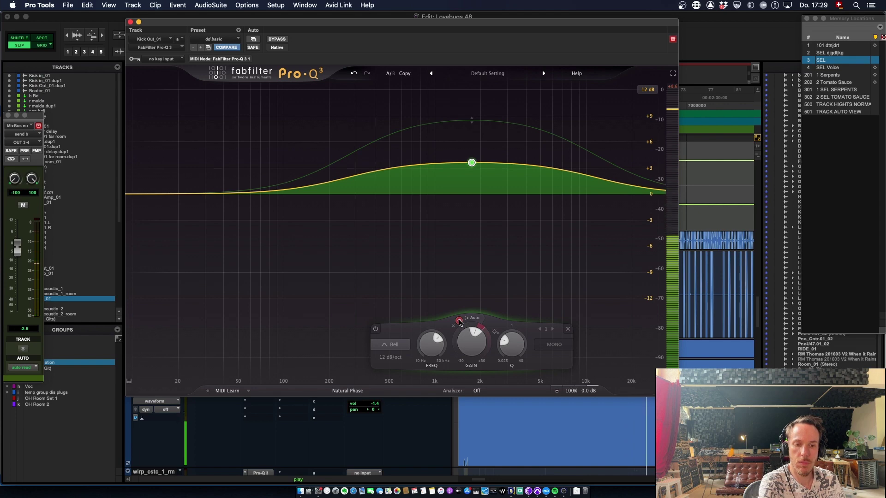
pyautogui.click(459, 321)
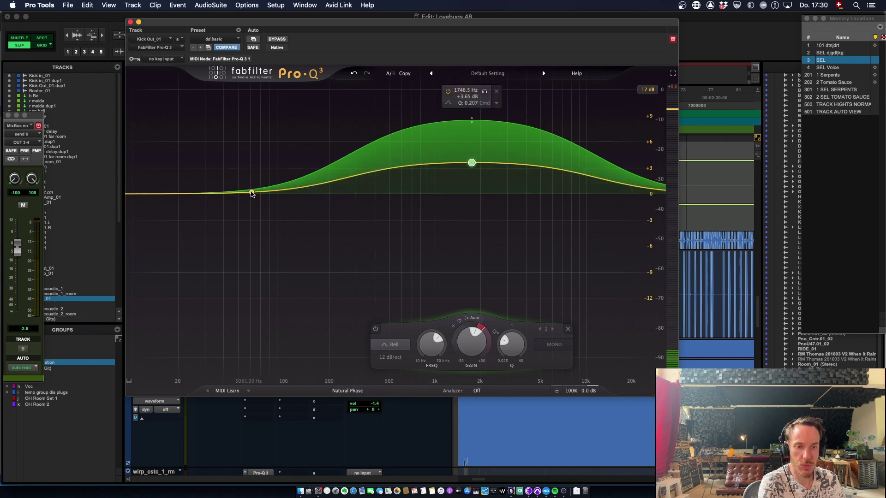
# Add a low bell boost of +2.97 dB at about 50.6 Hz with Q 1.000 to the kick
pyautogui.moveTo(251, 194); pyautogui.dragTo(235, 148)
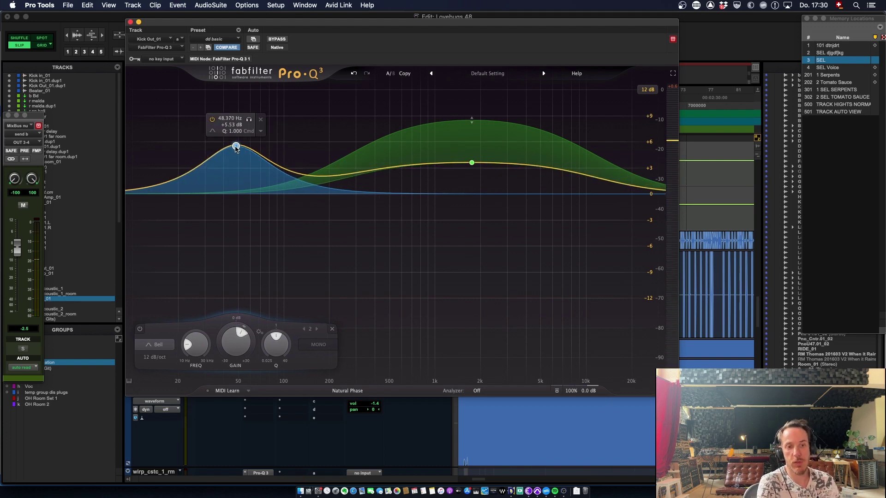
pyautogui.press('space')
pyautogui.moveTo(236, 147); pyautogui.dragTo(239, 122)
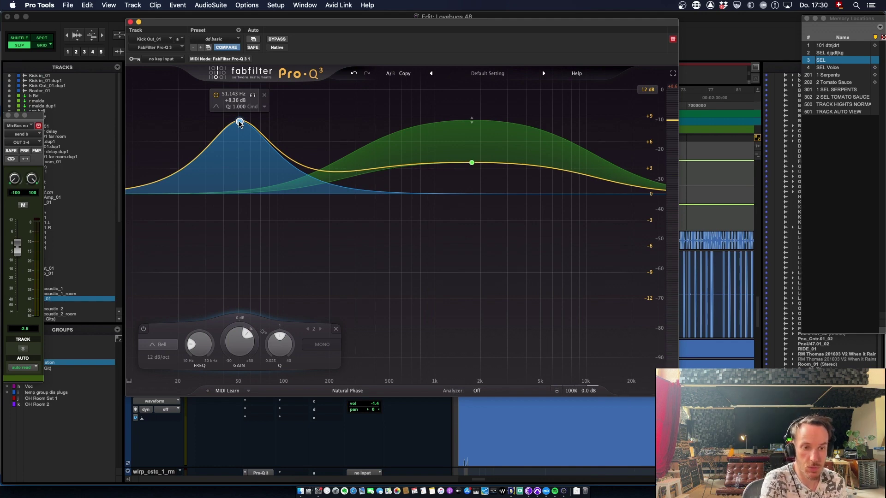
pyautogui.moveTo(240, 122); pyautogui.dragTo(239, 169)
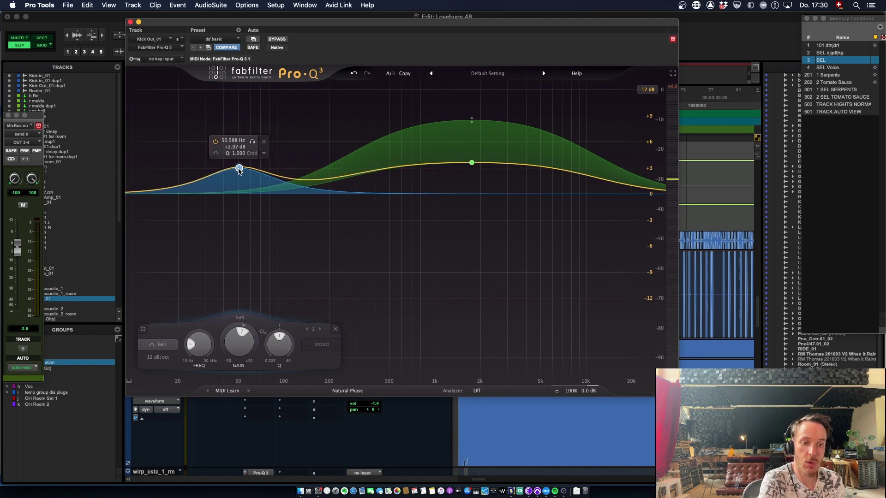
# Make the kick's low boost dynamic, raise its upper gain limit to about +7 dB, and audition it
pyautogui.click(264, 154)
pyautogui.click(291, 181)
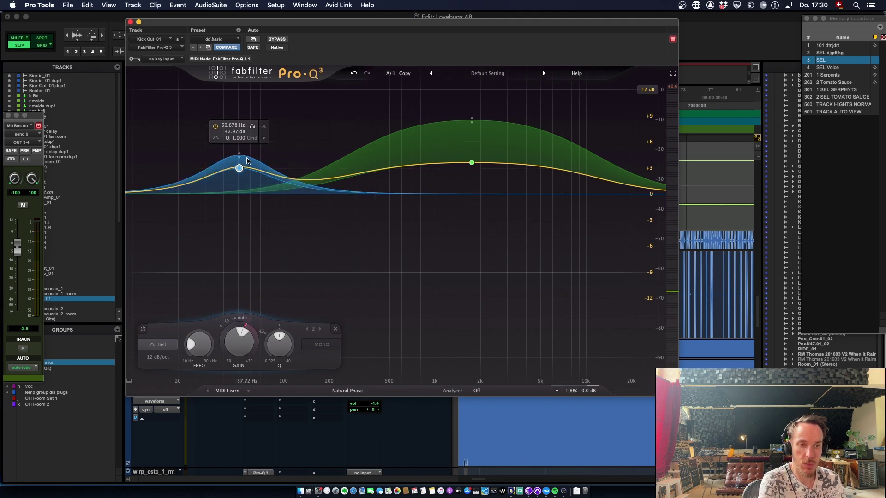
pyautogui.moveTo(239, 157); pyautogui.dragTo(239, 134)
pyautogui.press('space')
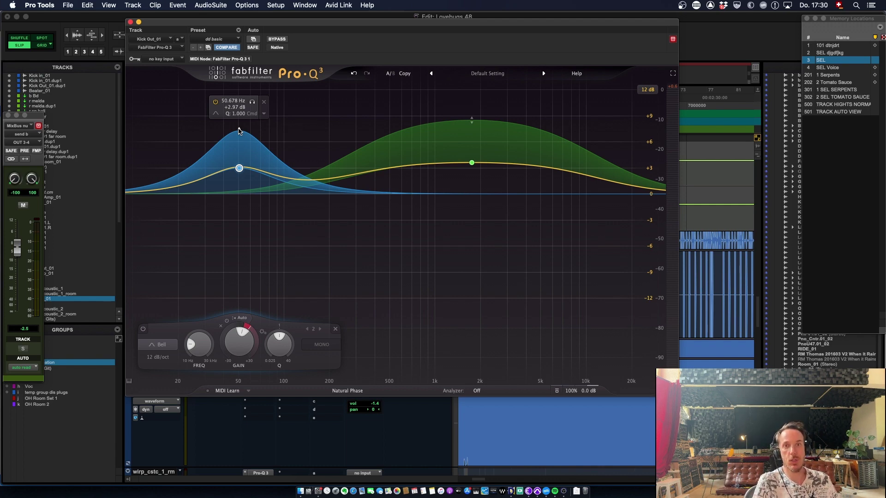
pyautogui.press('space')
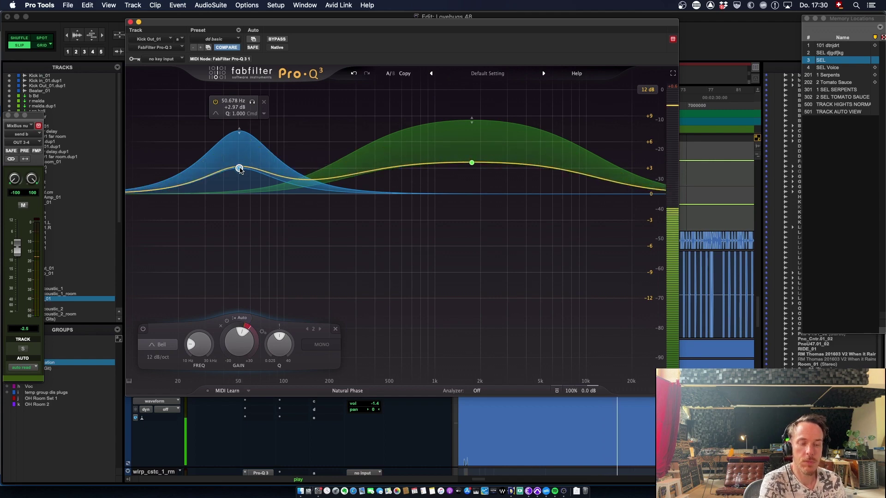
# Fine-tune the kick's low dynamic band to +0.87 dB at 51.530 Hz with an upper limit of about +8.5 dB
pyautogui.moveTo(239, 170); pyautogui.dragTo(242, 201)
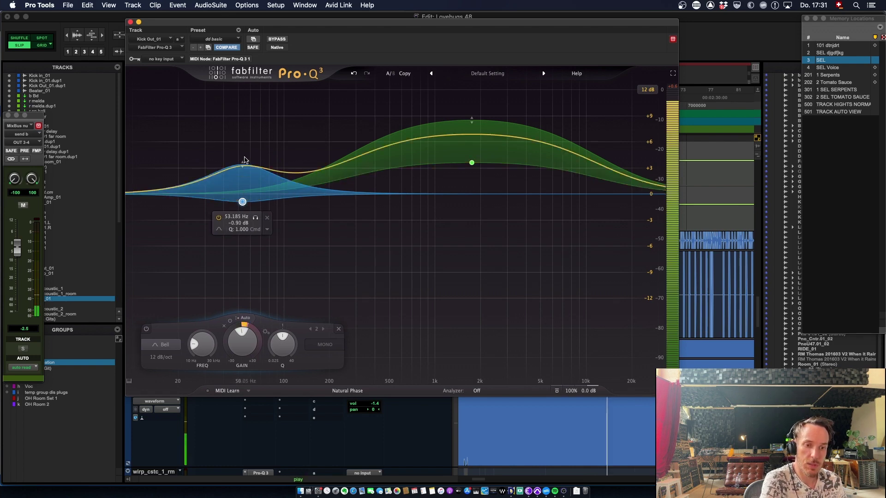
pyautogui.moveTo(240, 165); pyautogui.dragTo(245, 123)
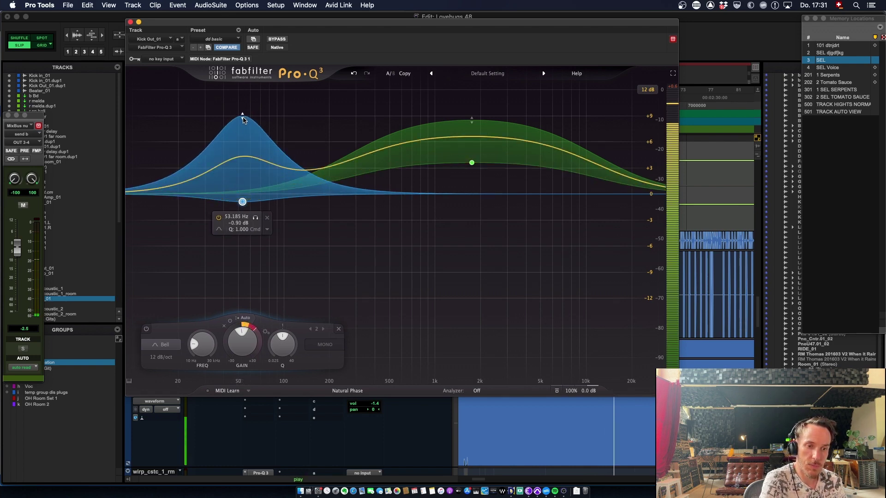
pyautogui.moveTo(242, 201)
pyautogui.mouseDown()
pyautogui.moveTo(243, 210)
pyautogui.moveTo(241, 201)
pyautogui.mouseUp()
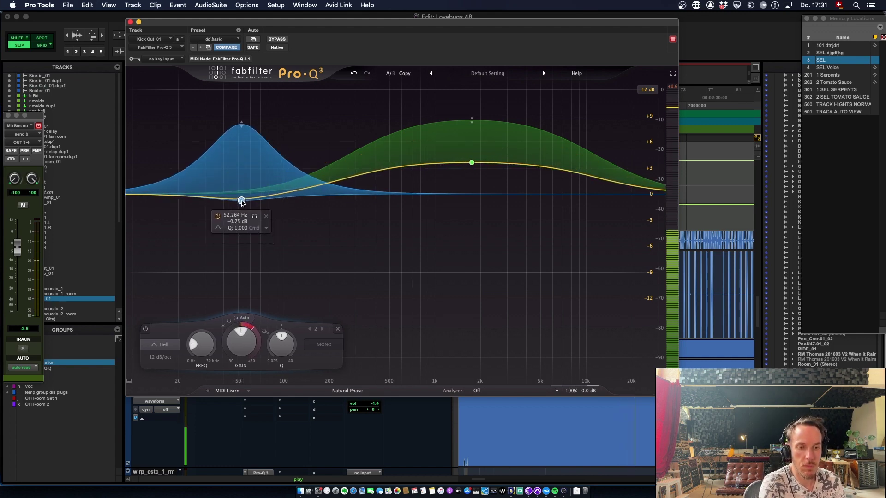
pyautogui.moveTo(243, 132)
pyautogui.mouseDown()
pyautogui.moveTo(244, 101)
pyautogui.moveTo(247, 134)
pyautogui.mouseUp()
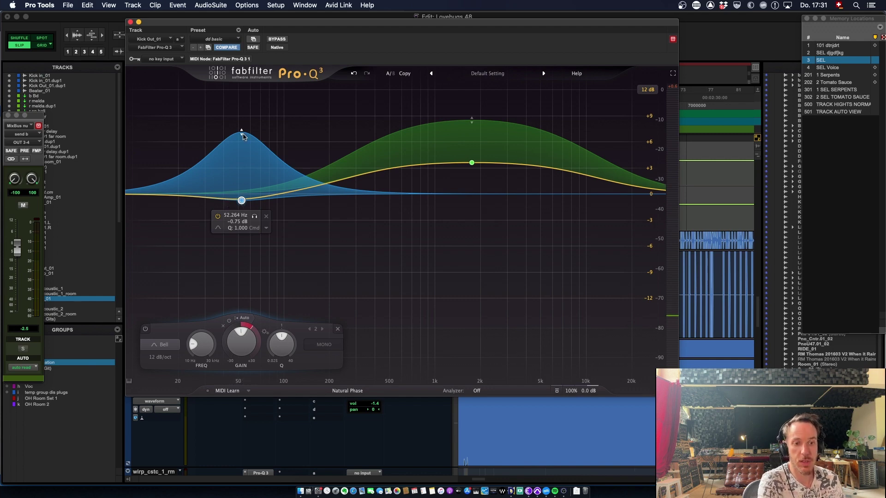
pyautogui.moveTo(241, 203); pyautogui.dragTo(241, 190)
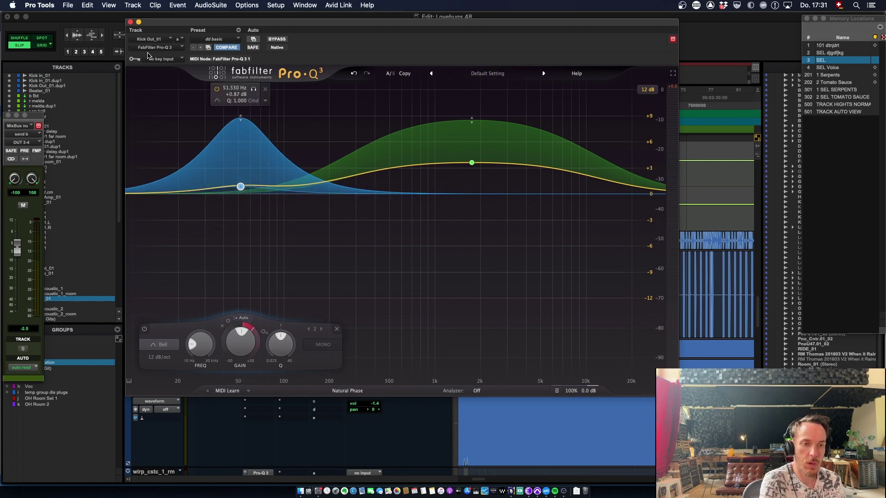
# Switch to the Pro-Q 3 on SN2Top_01 and add a broad bell boost of +3.11 dB at 2204.0 Hz with Q 0.214
pyautogui.click(130, 22)
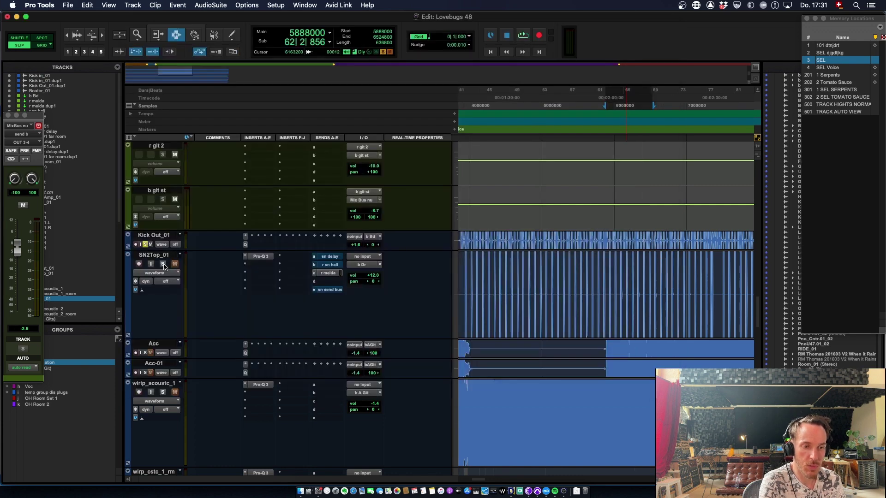
pyautogui.click(264, 260)
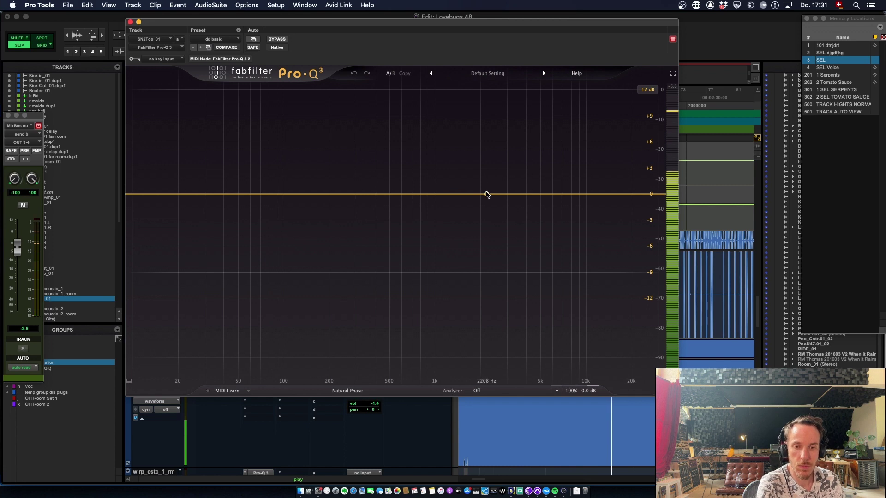
pyautogui.moveTo(487, 195); pyautogui.dragTo(489, 125)
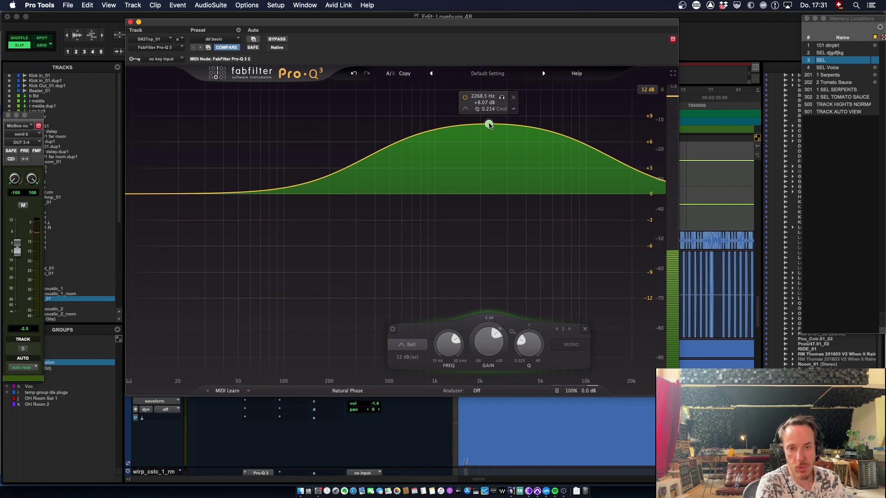
pyautogui.moveTo(489, 124); pyautogui.dragTo(487, 168)
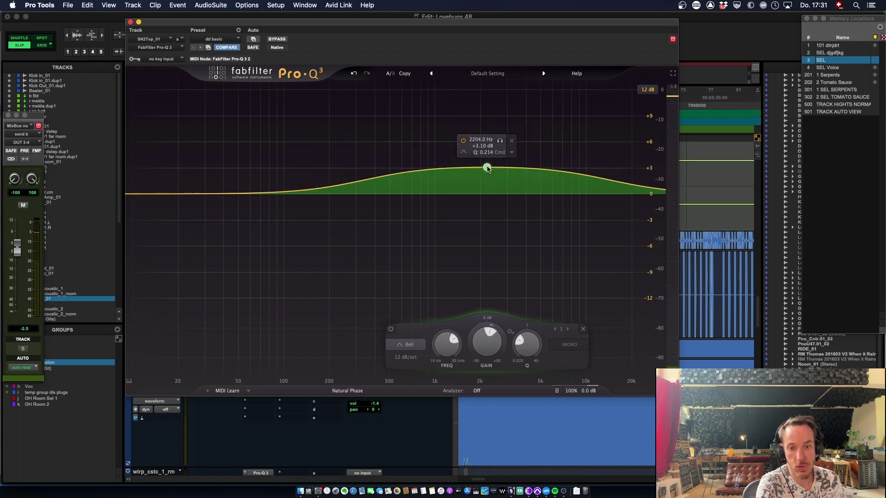
# Make the snare's 2204.0 Hz boost dynamic, raise its upper gain limit to about +8 dB, and play the passage
pyautogui.click(513, 154)
pyautogui.click(529, 182)
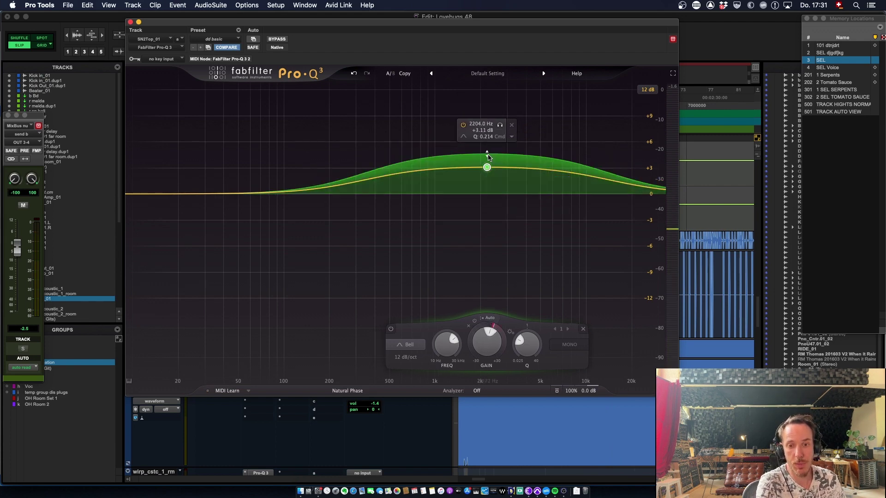
pyautogui.moveTo(487, 156); pyautogui.dragTo(491, 126)
pyautogui.press('space')
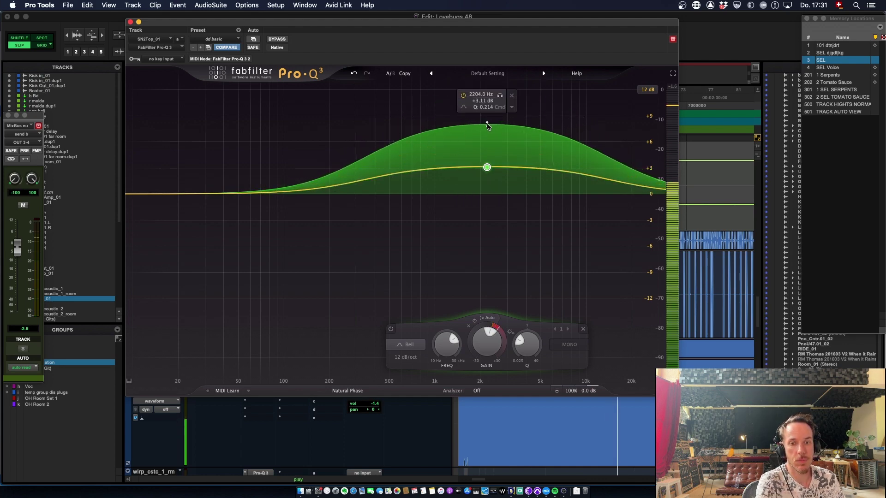
# Compare the snare's 2204.0 Hz boost with its dynamics disabled and enabled during playback
pyautogui.click(475, 320)
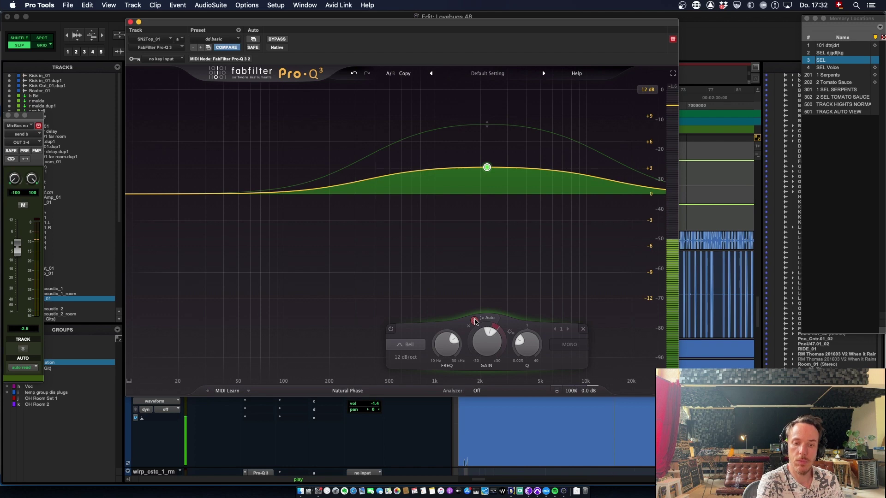
pyautogui.click(475, 320)
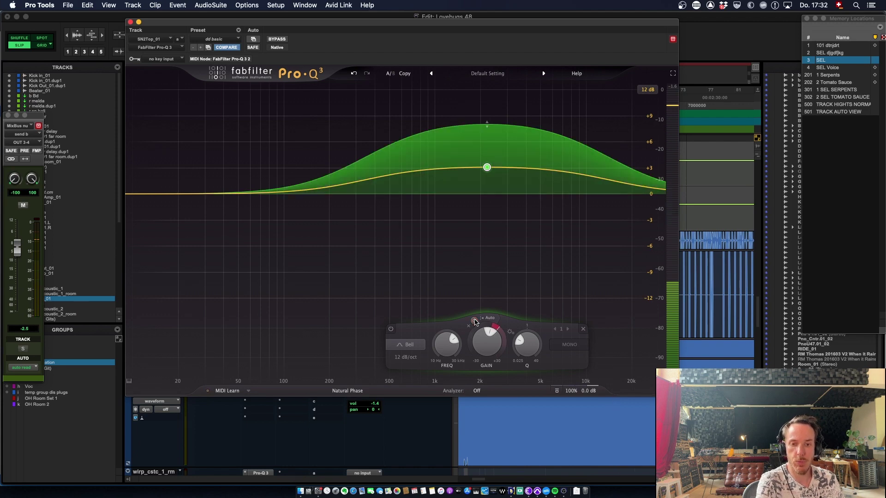
pyautogui.press('space')
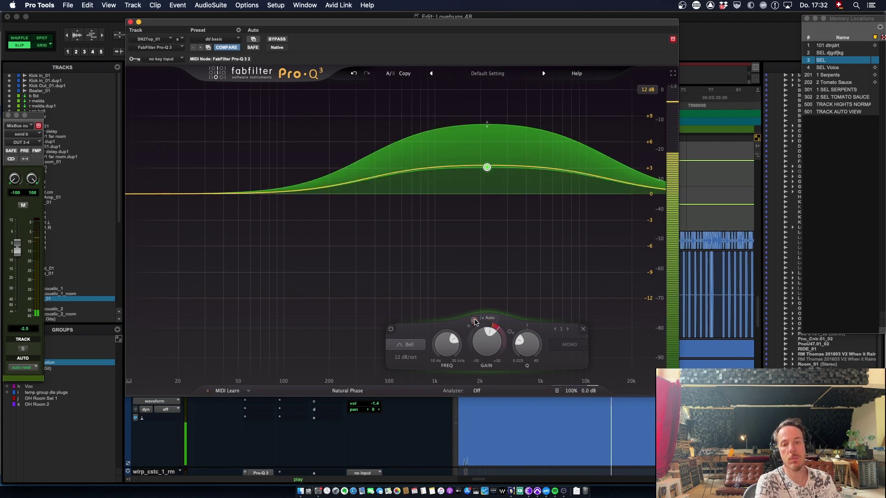
pyautogui.press('space')
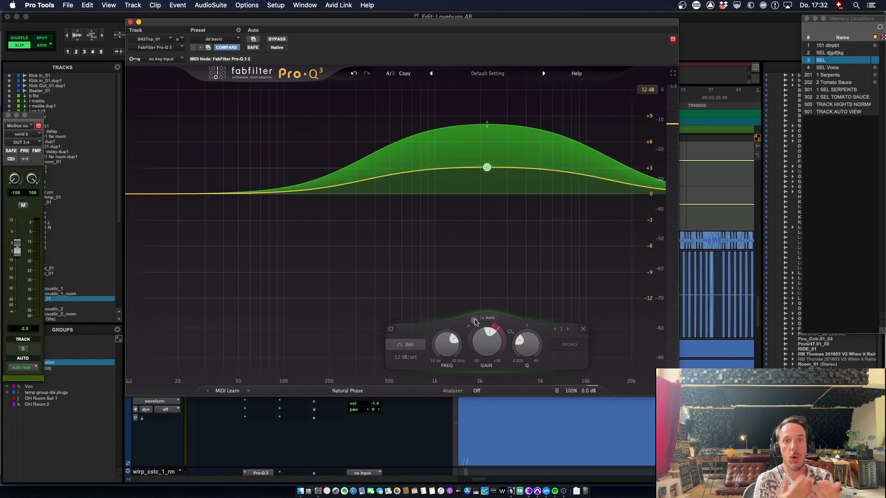
# Raise the snare's bell gain to +8.50 dB at 2280.1 Hz and pull its dynamic limit well below the gain during playback
pyautogui.scroll(-3, 487, 170)
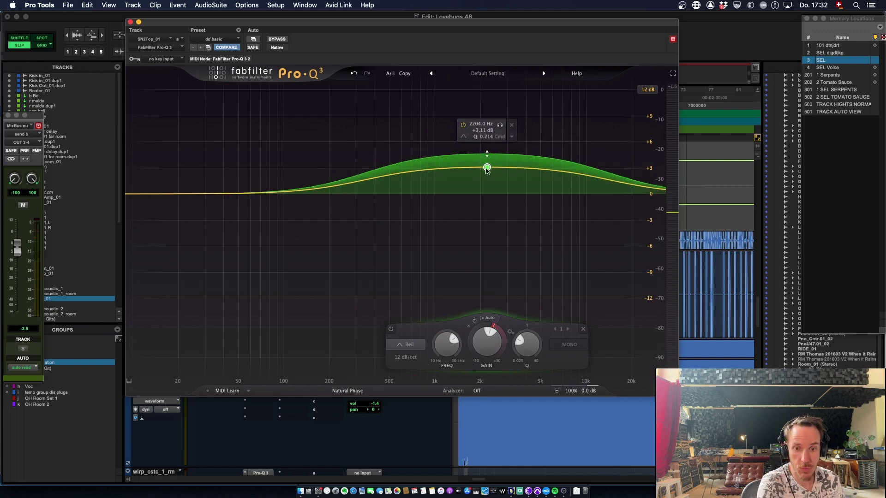
pyautogui.scroll(-2, 487, 170)
pyautogui.moveTo(488, 170); pyautogui.dragTo(489, 121)
pyautogui.press('space')
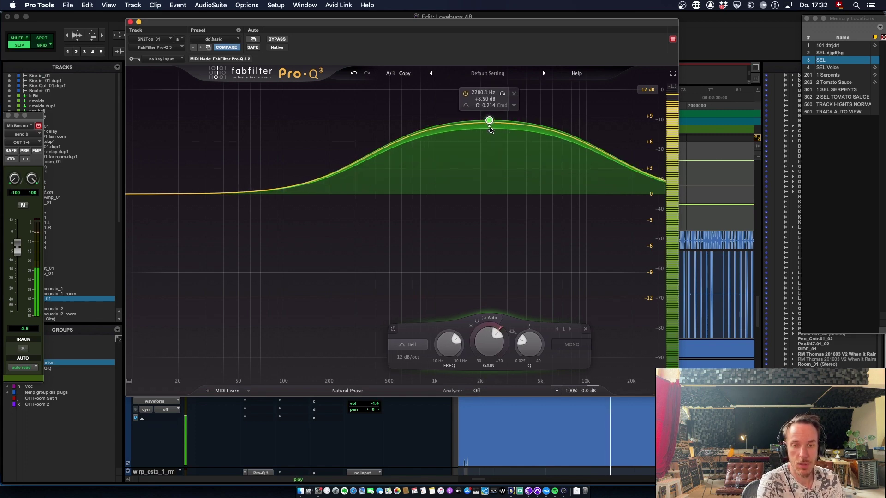
pyautogui.moveTo(490, 127); pyautogui.dragTo(491, 180)
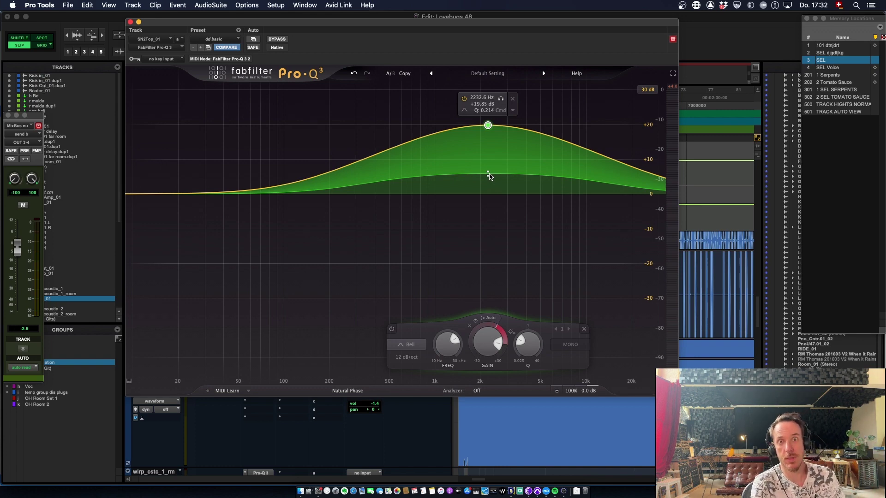
# Audition the snare boost's wide downward range, and reduce its gain to about +6 dB with the dynamic limit just below
pyautogui.press('space')
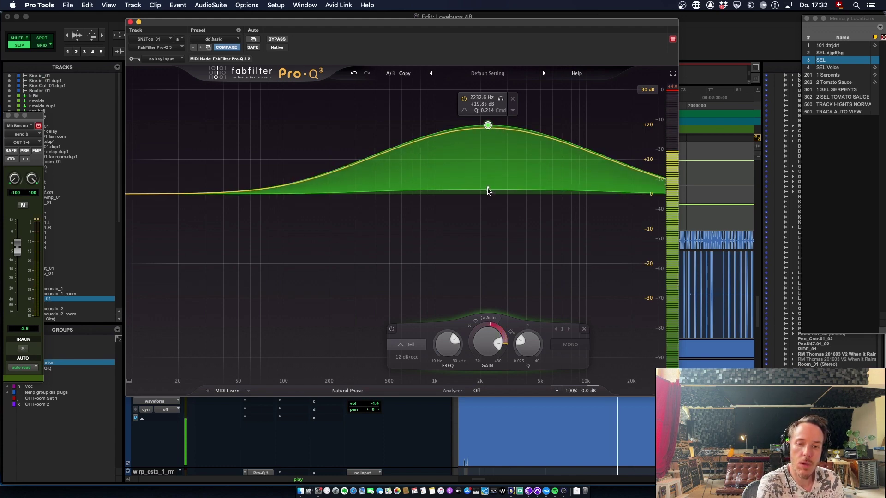
pyautogui.moveTo(490, 186); pyautogui.dragTo(491, 173)
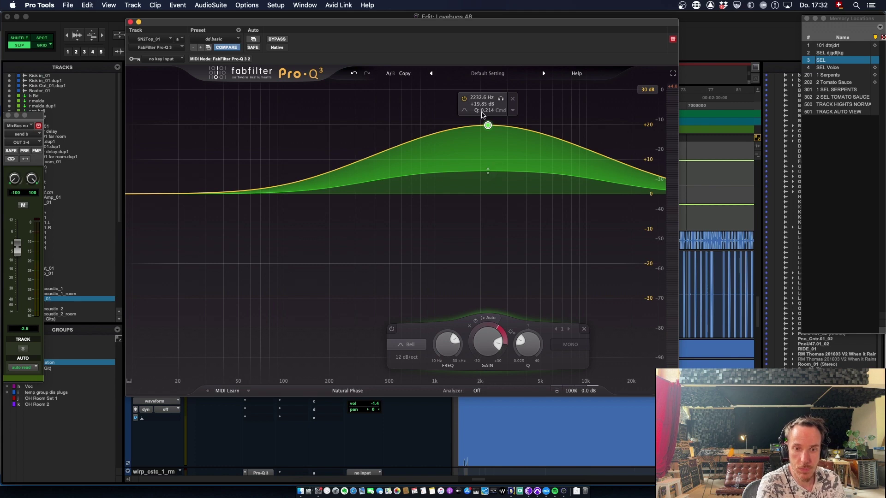
pyautogui.moveTo(488, 125); pyautogui.dragTo(488, 174)
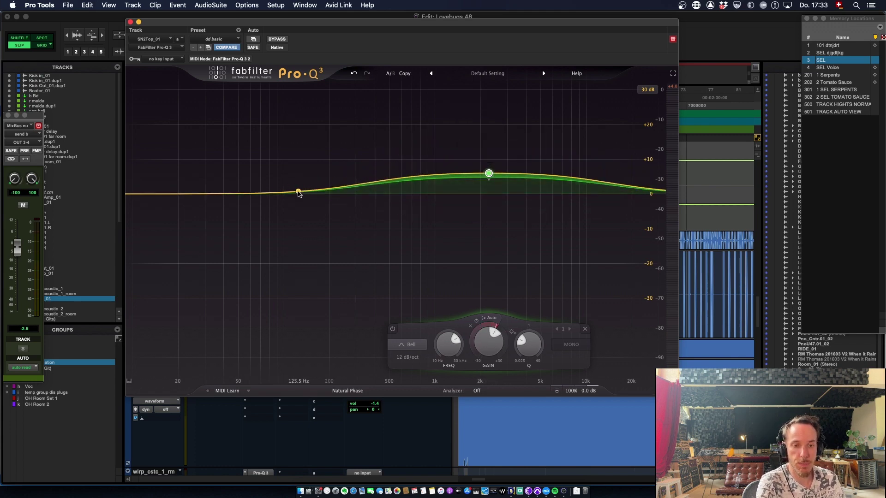
# Add a dynamic bell cut of -7.04 dB at 128.92 Hz with Q 1.000 to the snare, with a lower limit of about -8 dB
pyautogui.moveTo(299, 193); pyautogui.dragTo(291, 241)
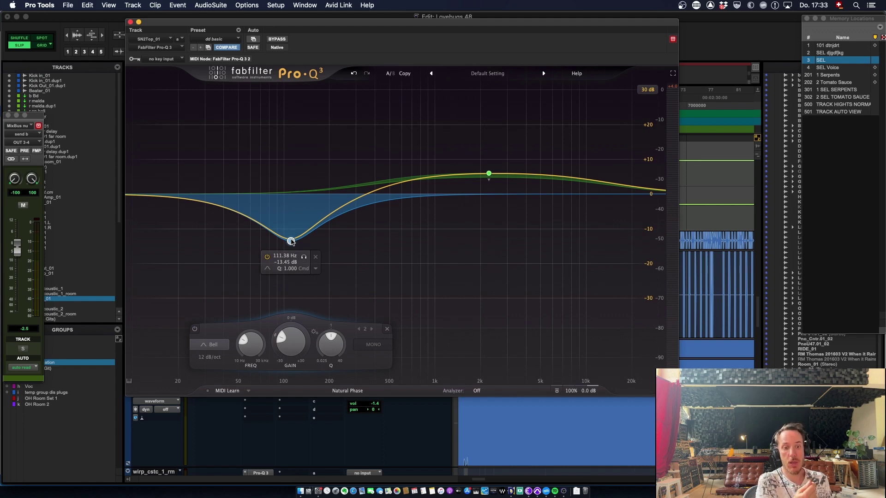
pyautogui.moveTo(291, 240); pyautogui.dragTo(295, 220)
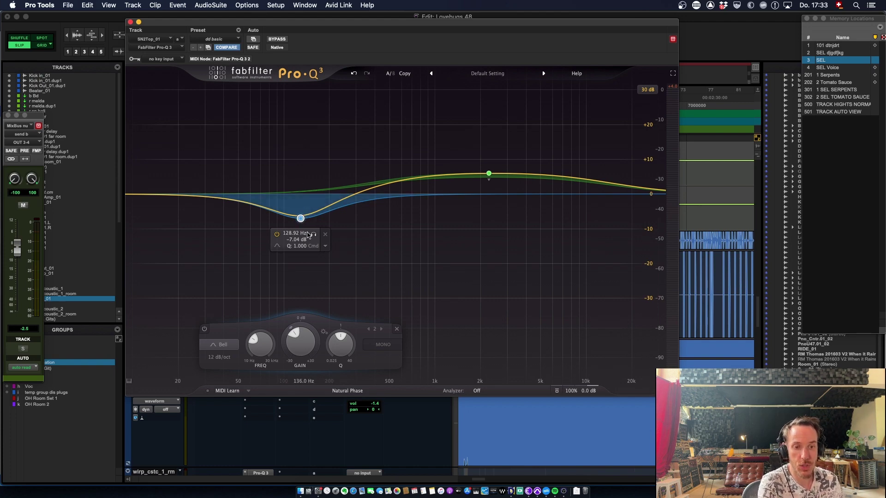
pyautogui.click(325, 247)
pyautogui.click(352, 274)
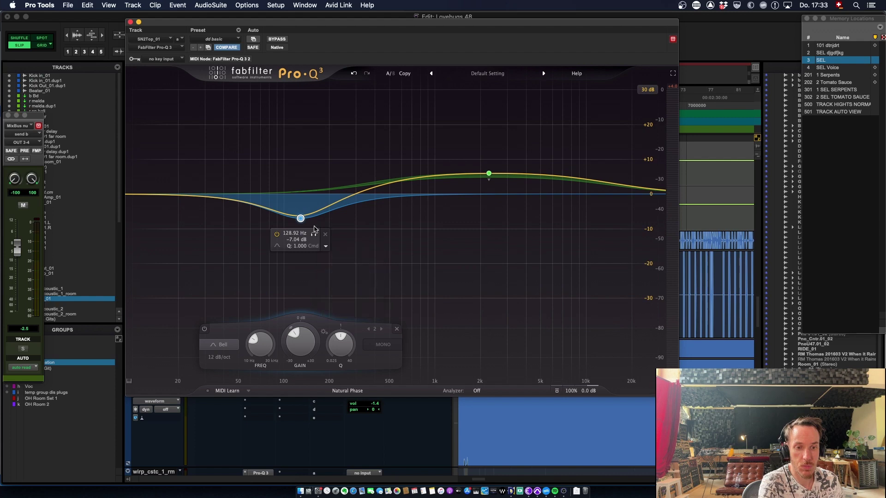
pyautogui.moveTo(305, 214); pyautogui.dragTo(310, 272)
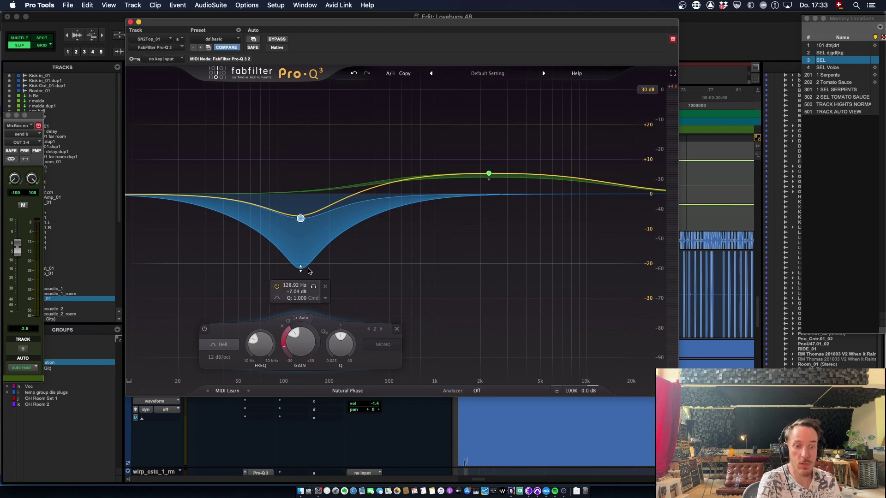
pyautogui.moveTo(301, 270); pyautogui.dragTo(300, 225)
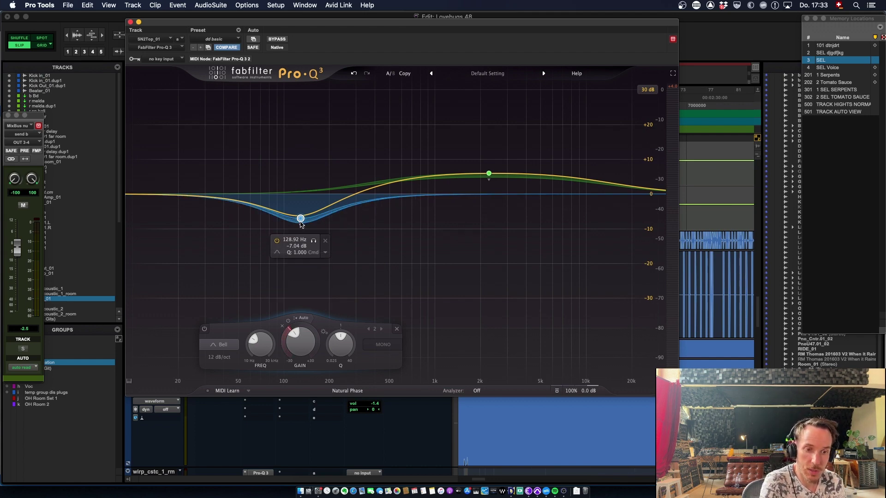
# Solo the BV low_01 track, recall the SEL Voice memory location, and audition the playback from there
pyautogui.click(131, 22)
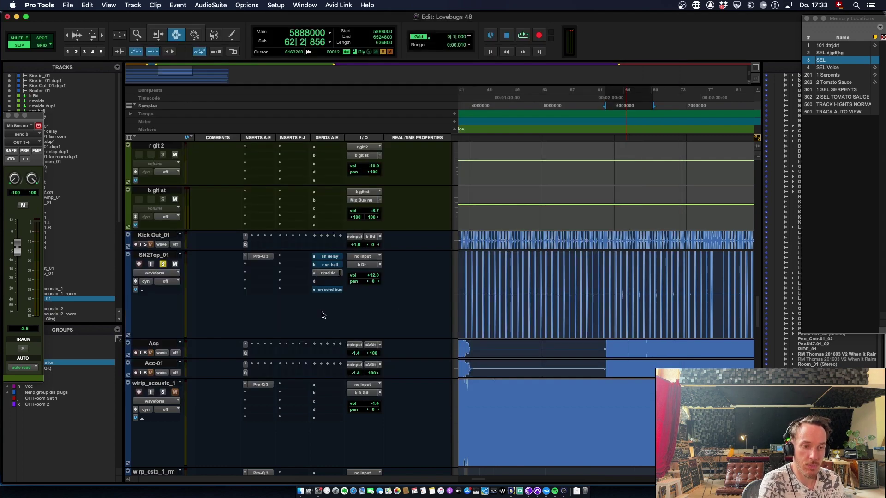
pyautogui.scroll(-10, 240, 306)
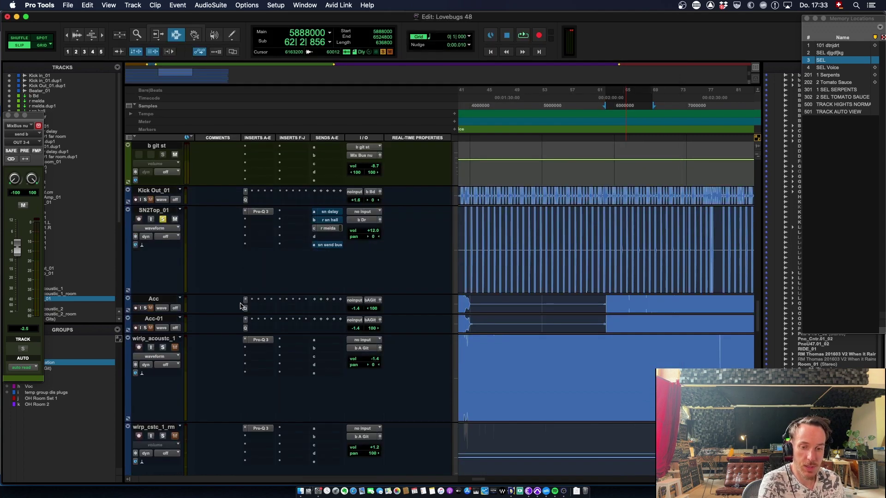
pyautogui.scroll(-1, 240, 307)
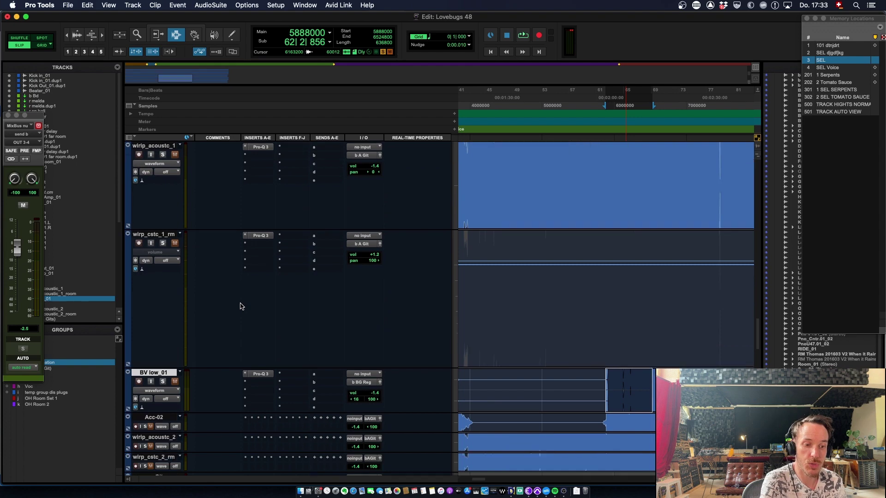
pyautogui.click(162, 382)
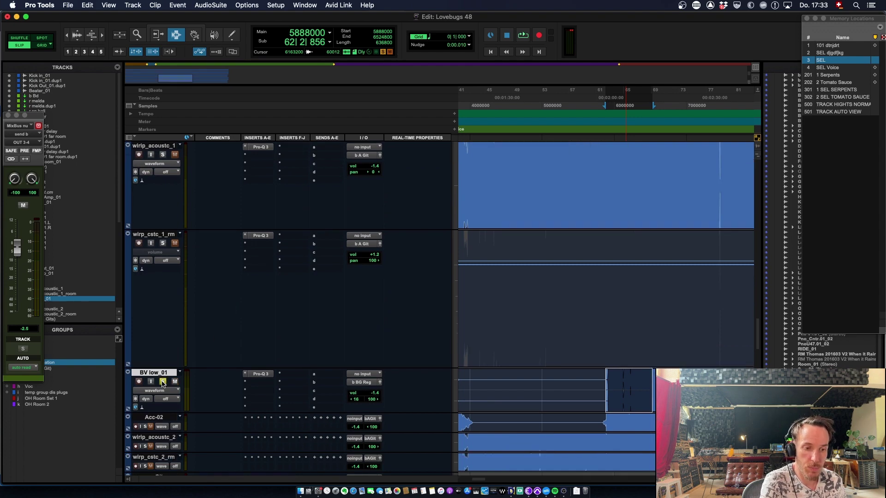
pyautogui.click(831, 68)
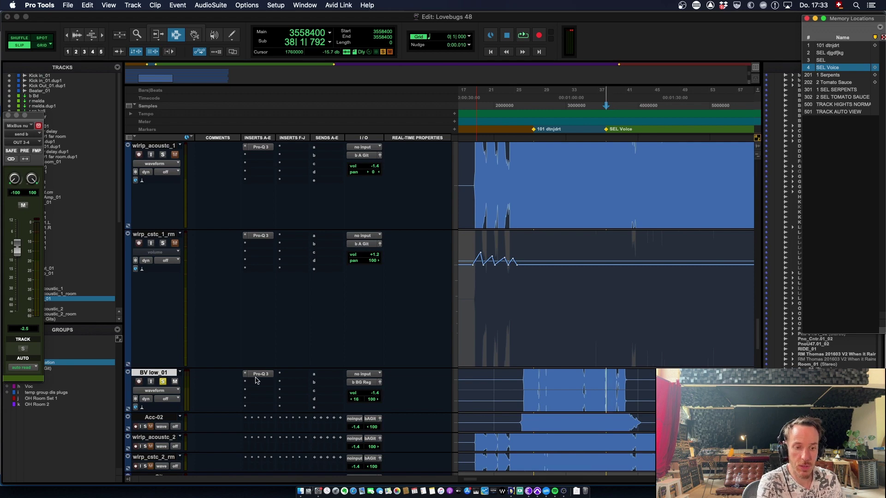
pyautogui.press('space')
pyautogui.press('space')
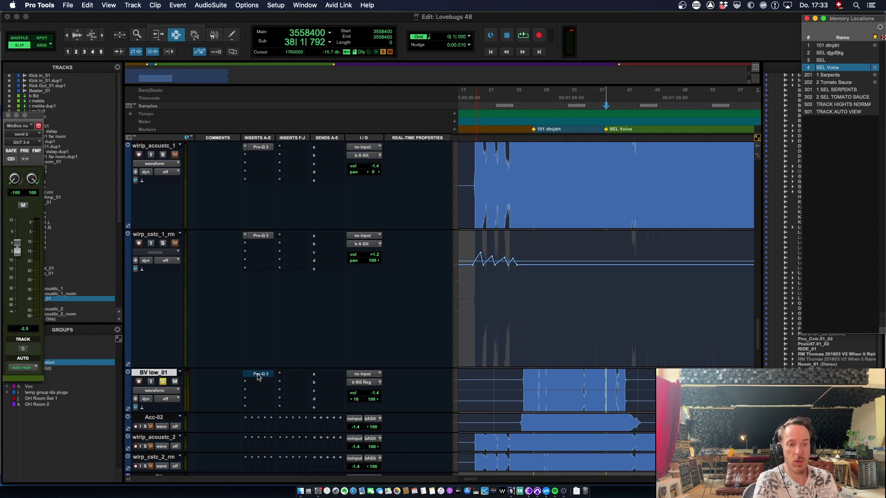
# Add a dynamic bell boost of +4.57 dB at 2344.7 Hz, Q 1.000, to wirip_acoustc_1_rm, with a lower limit of about +2 dB
pyautogui.click(260, 236)
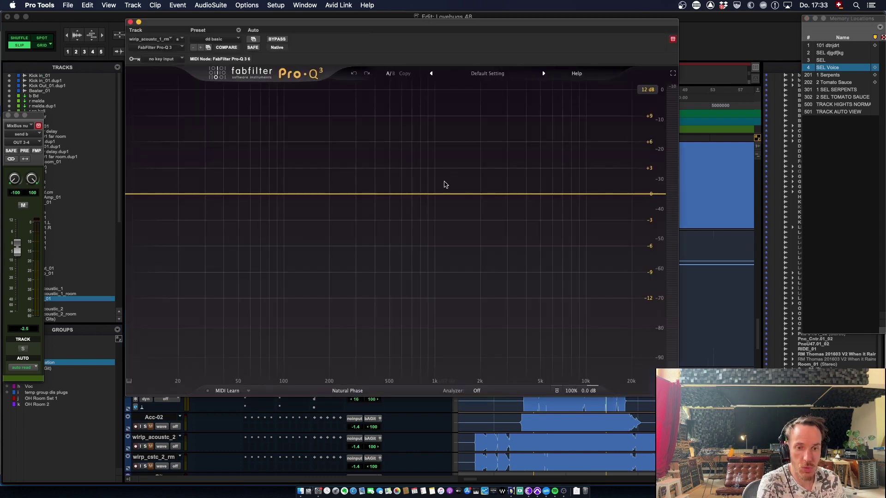
pyautogui.moveTo(471, 194); pyautogui.dragTo(491, 154)
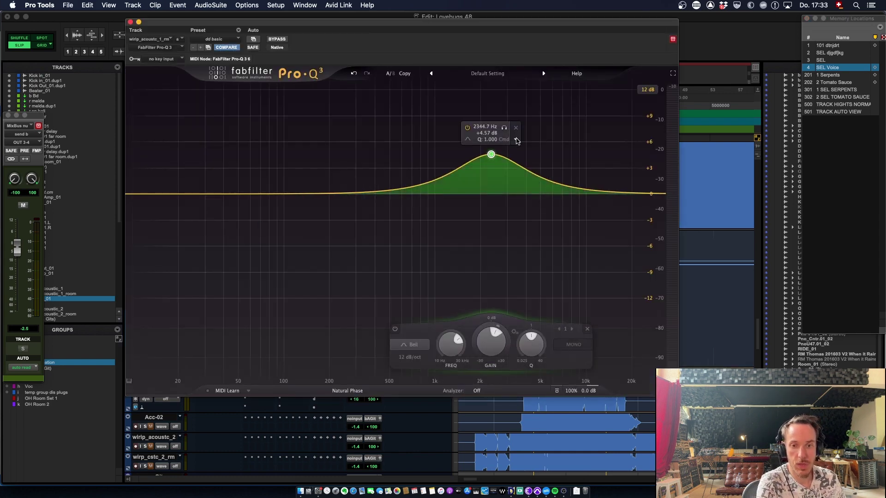
pyautogui.click(516, 139)
pyautogui.click(531, 168)
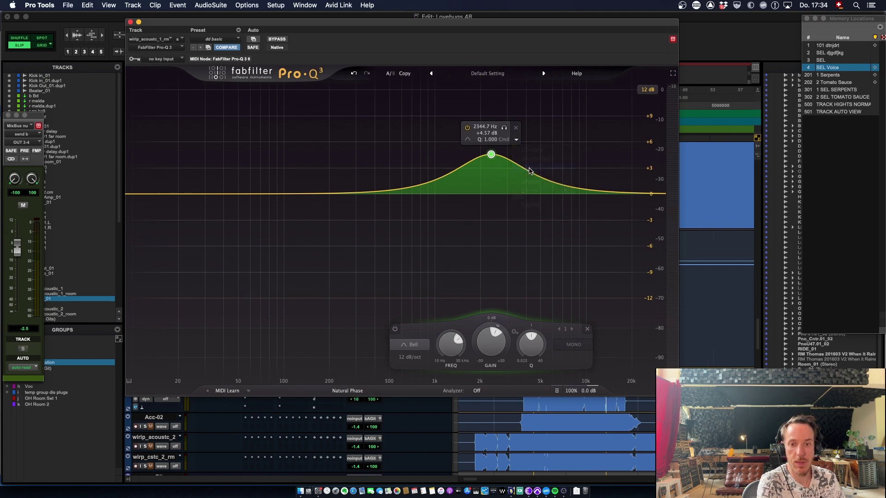
pyautogui.moveTo(492, 114); pyautogui.dragTo(505, 178)
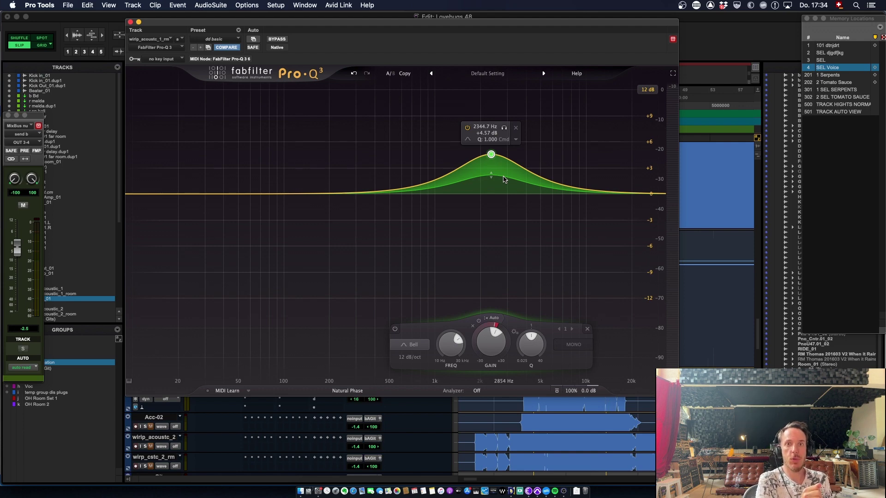
pyautogui.click(130, 22)
# Select the vocal passage from sample 3571200 to 3840000 on BV low_01 and audition it
pyautogui.press('space')
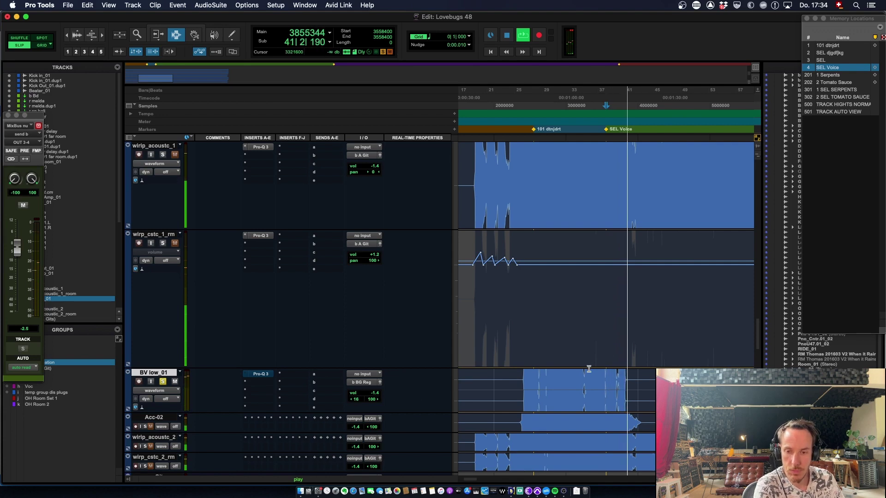
pyautogui.press('space')
pyautogui.moveTo(606, 379); pyautogui.dragTo(626, 381)
pyautogui.press('space')
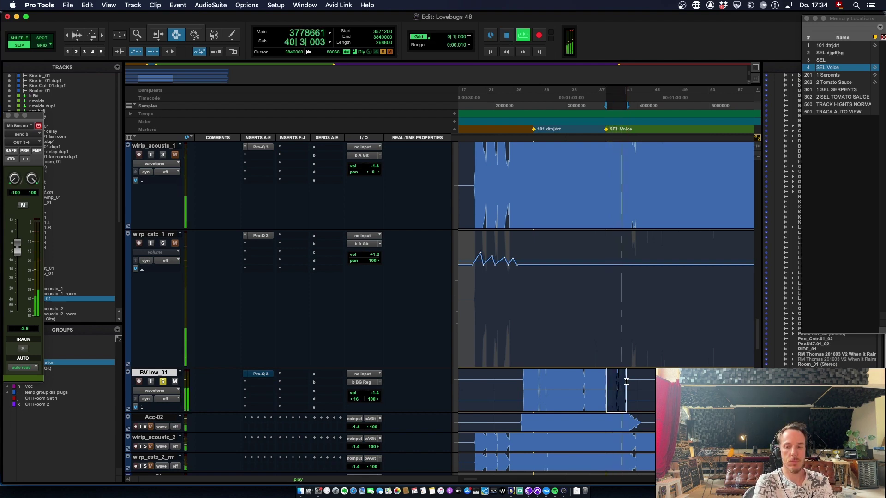
pyautogui.press('space')
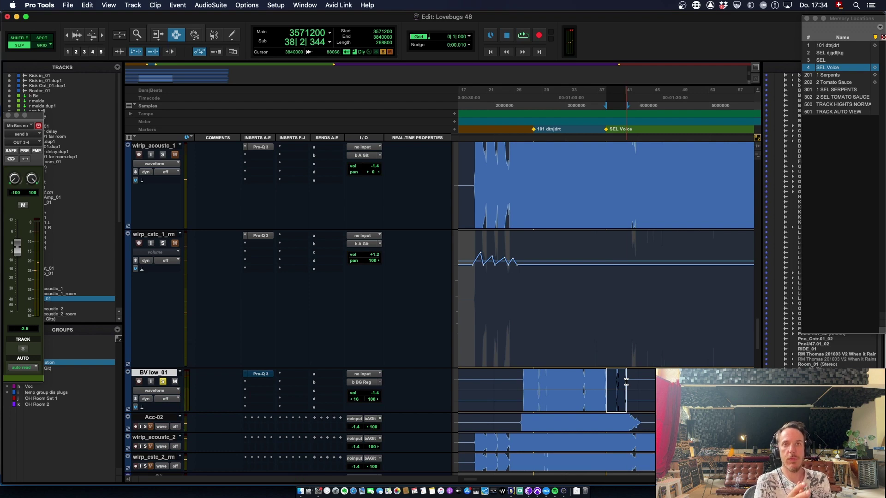
# Open BV low_01's Pro-Q 3 and audition the +3.88 dB boost at 119.21 Hz with its dynamics bypassed
pyautogui.click(260, 374)
pyautogui.press('space')
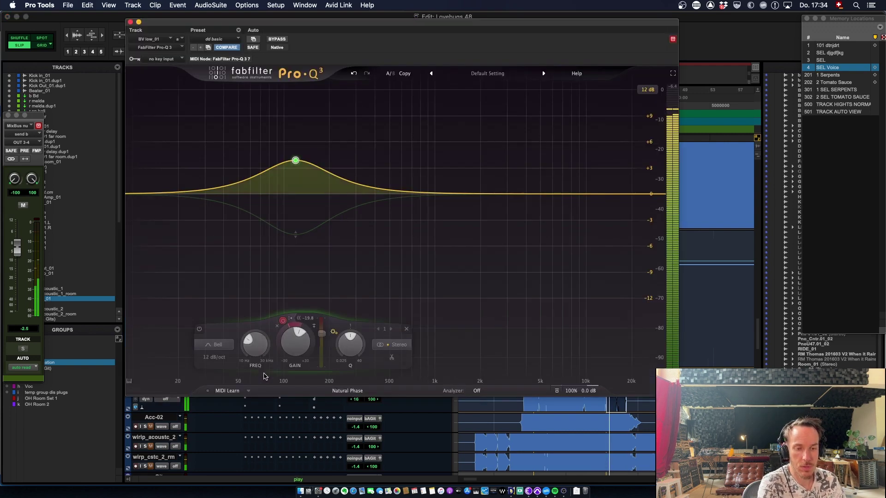
pyautogui.moveTo(298, 160)
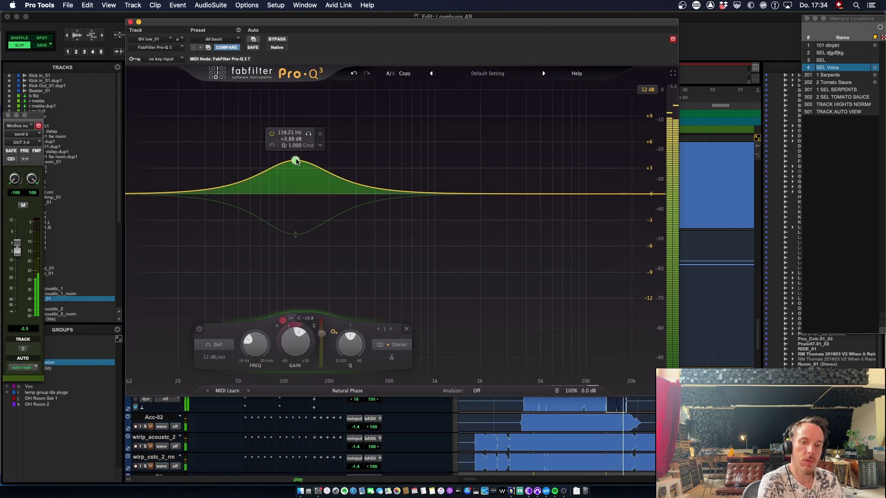
pyautogui.press('space')
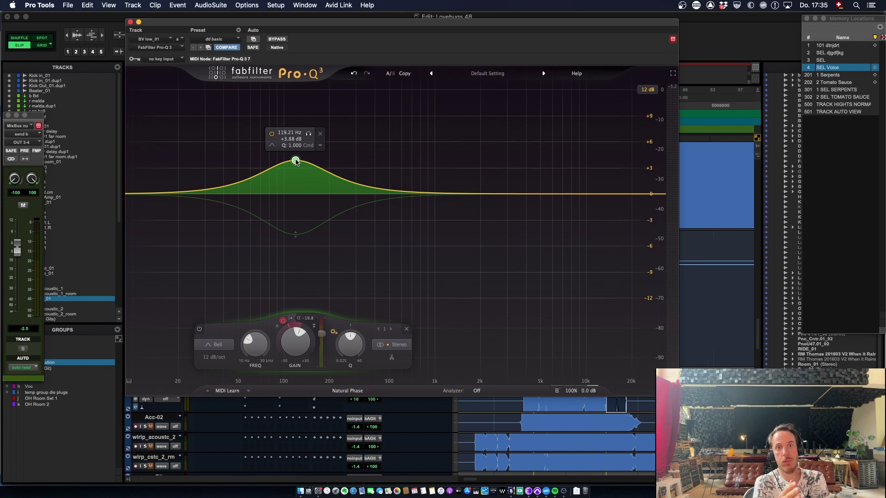
pyautogui.press('space')
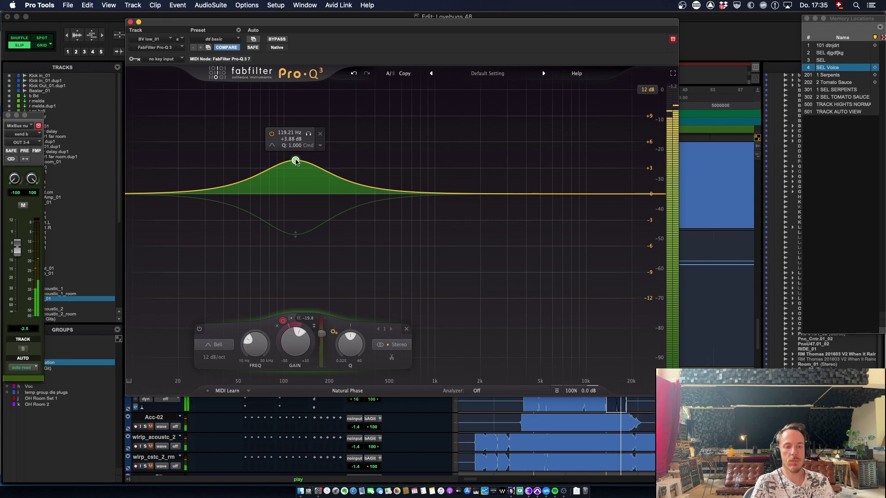
pyautogui.press('space')
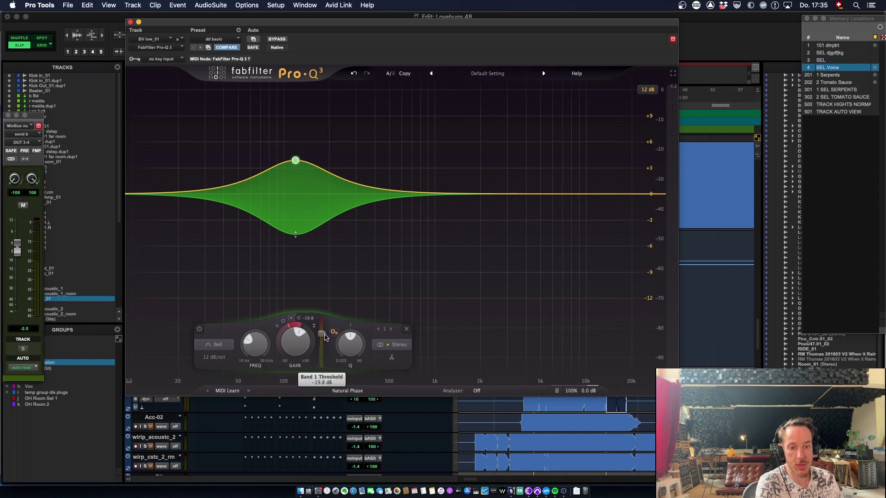
# Inspect the 119.21 Hz band's threshold and compare the boost with dynamics bypassed and enabled during playback
pyautogui.moveTo(322, 337)
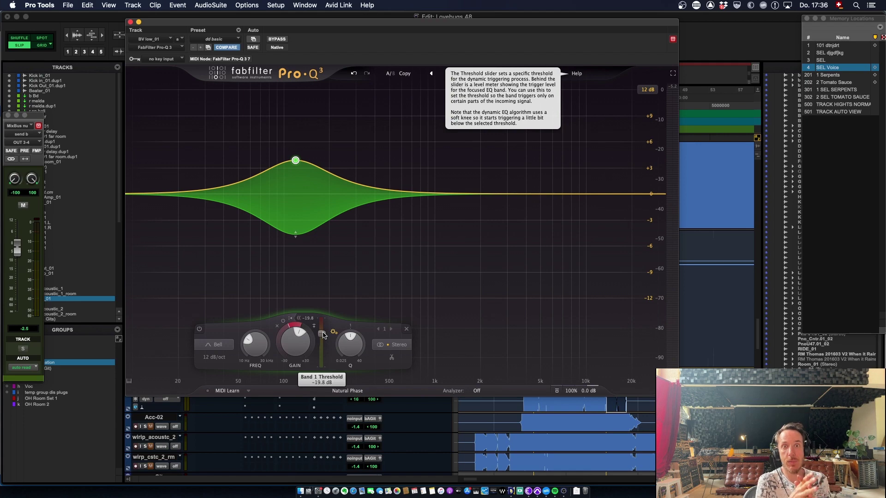
pyautogui.moveTo(302, 188)
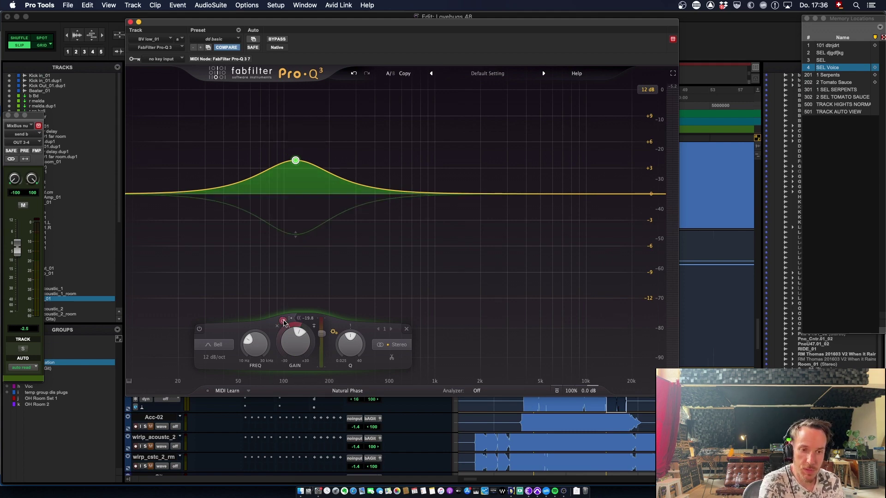
pyautogui.press('space')
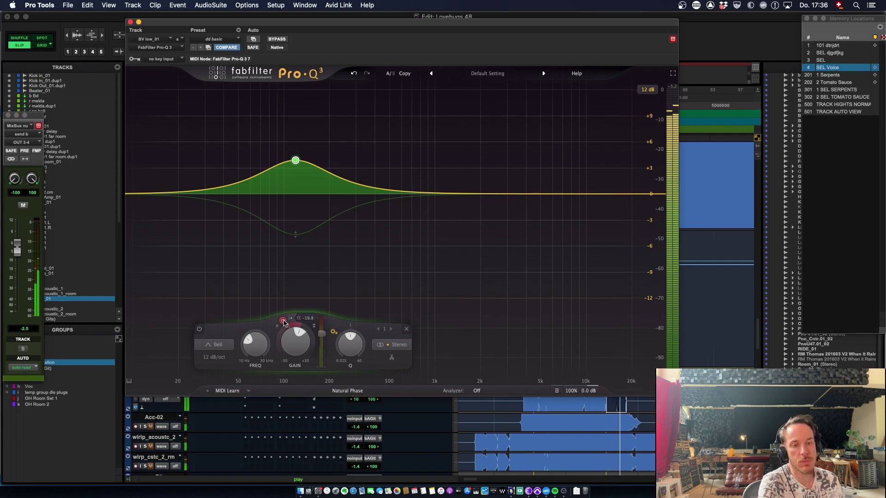
pyautogui.press('space')
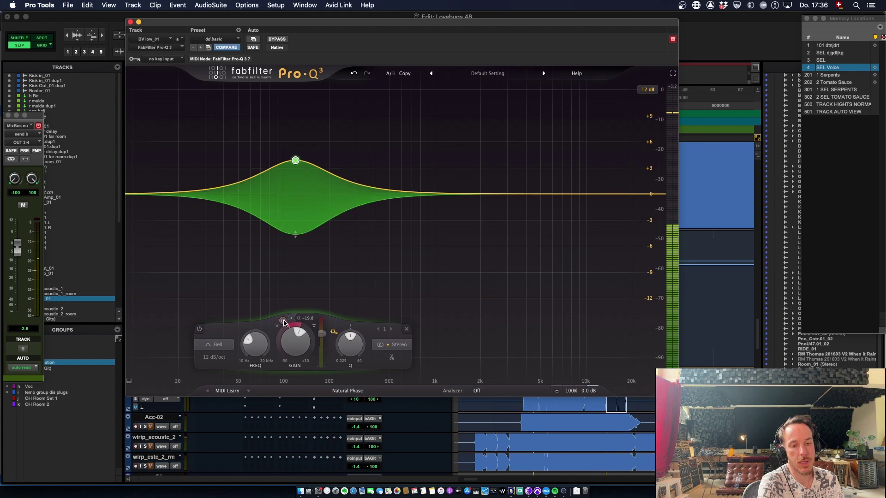
pyautogui.press('space')
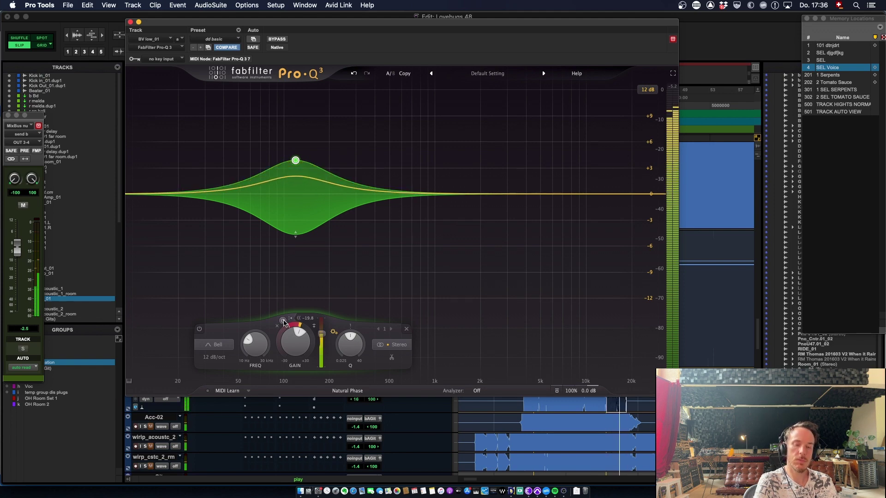
# Lower the dynamic limit of BV low_01's 119.21 Hz boost to about -7 dB during playback
pyautogui.press('space')
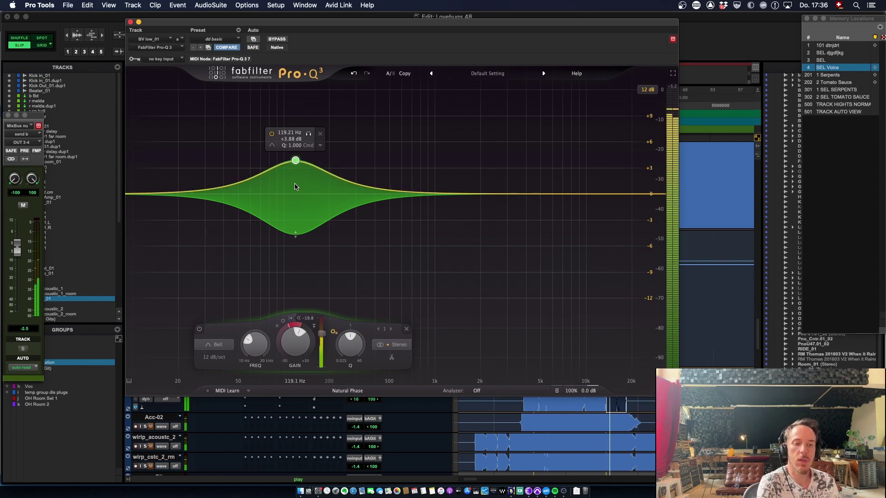
pyautogui.moveTo(296, 237); pyautogui.dragTo(298, 259)
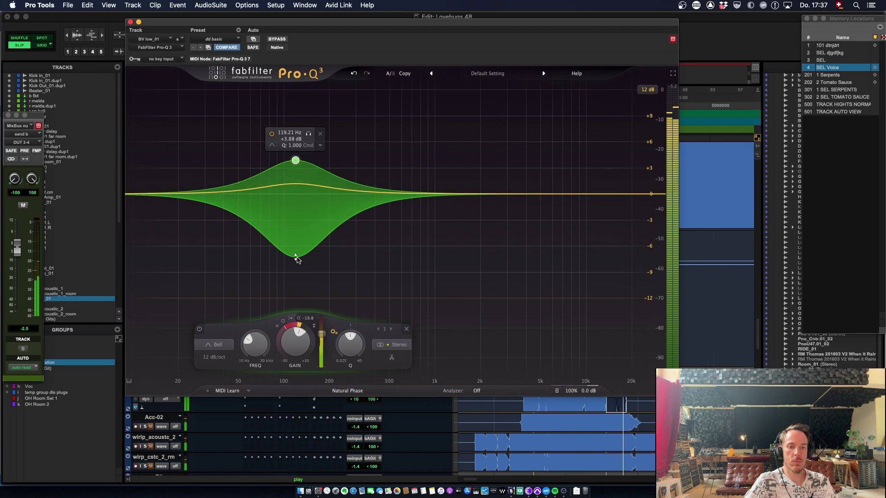
pyautogui.press('space')
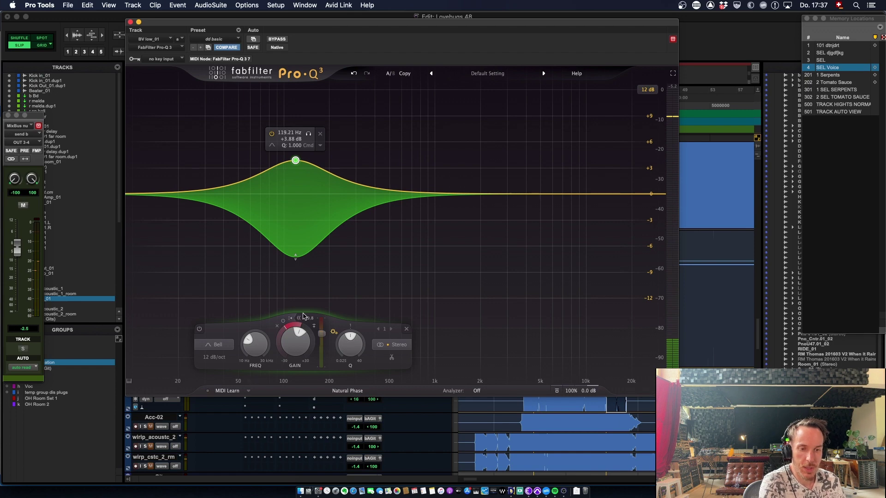
# Bypass the 119.21 Hz band's dynamics and audition the static boost on BV low_01
pyautogui.click(283, 321)
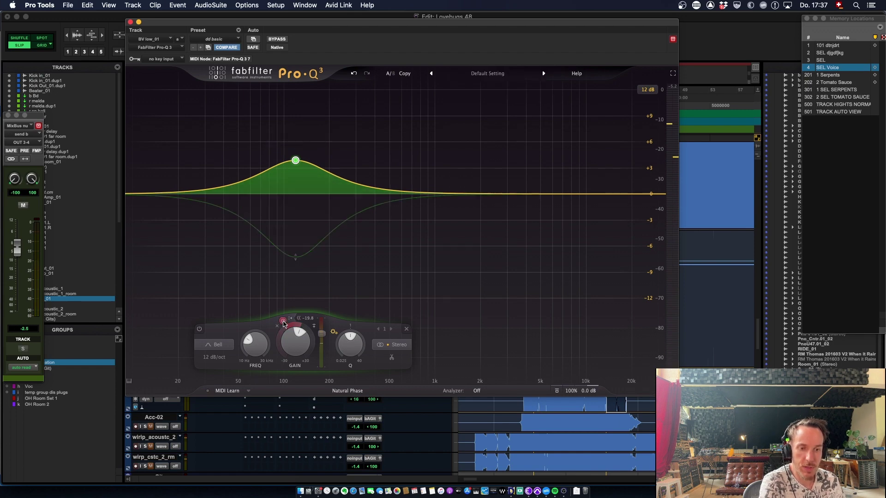
pyautogui.press('space')
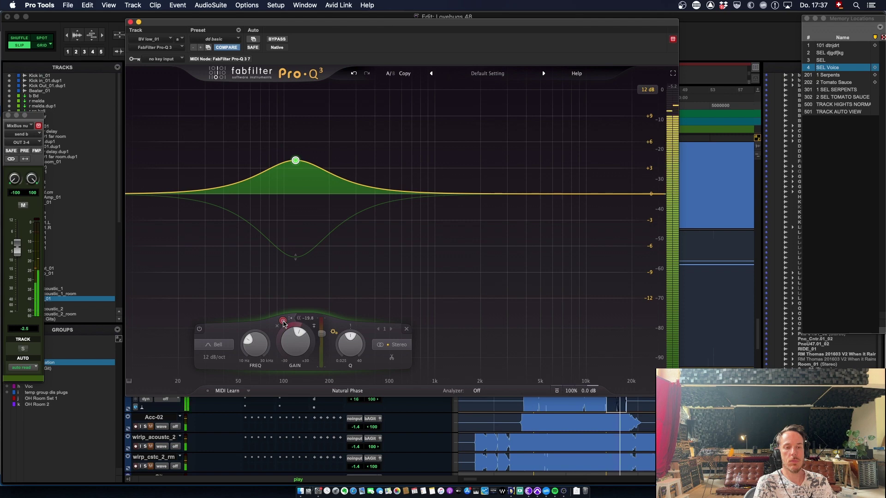
pyautogui.press('space')
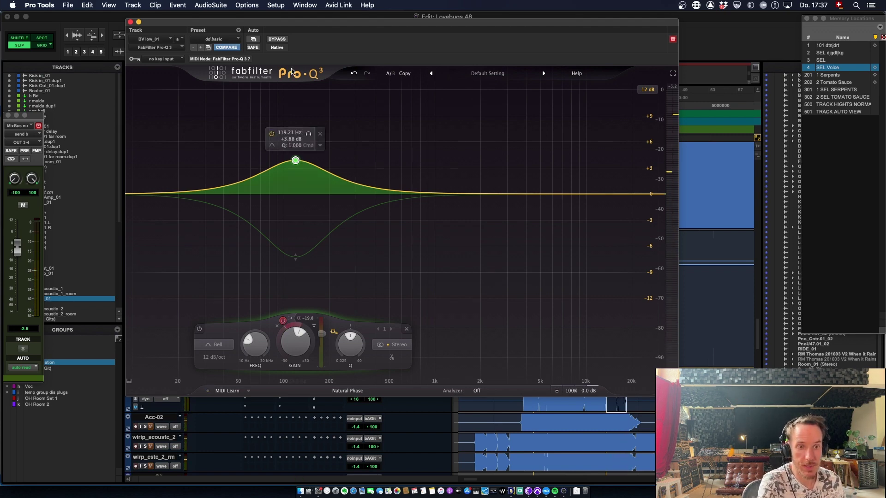
# Compare BV low_01 with Pro-Q 3 bypassed and with the static boost active, and re-enable the band's dynamics
pyautogui.click(282, 42)
pyautogui.press('space')
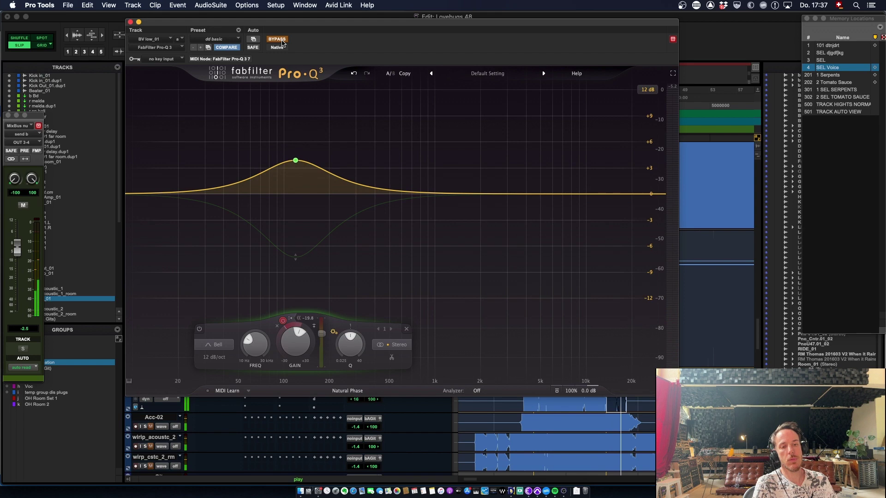
pyautogui.press('space')
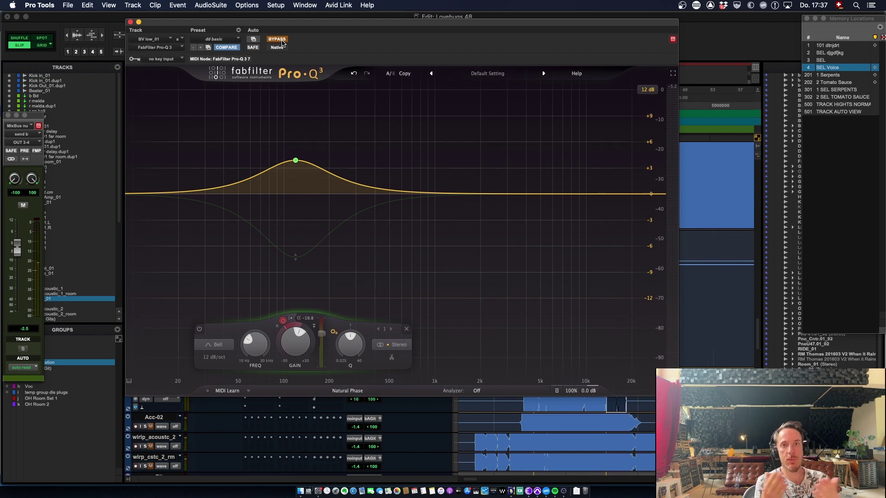
pyautogui.click(283, 42)
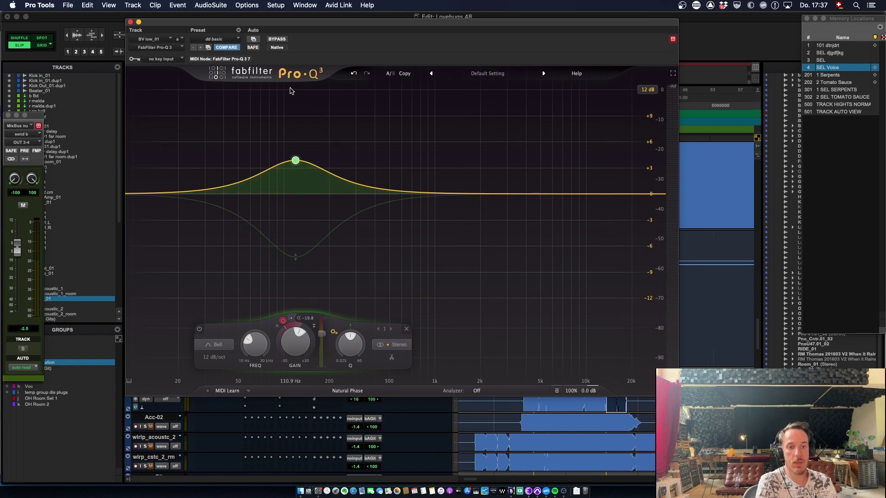
pyautogui.press('space')
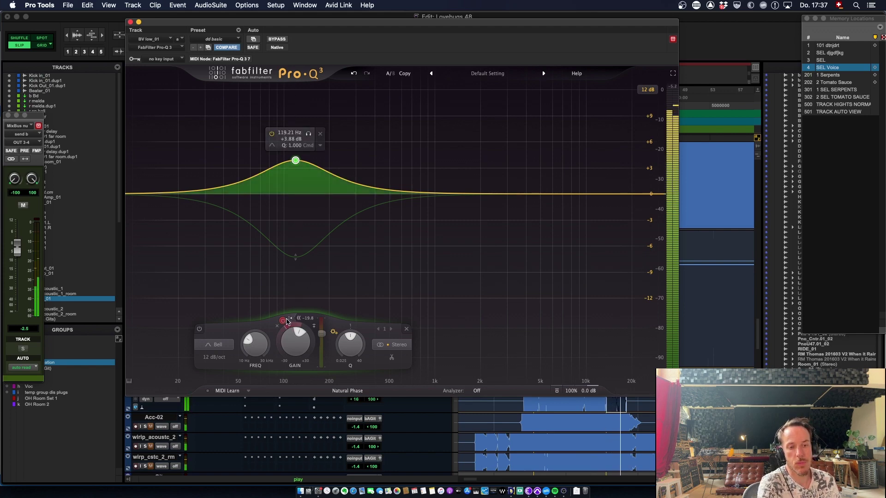
pyautogui.press('space')
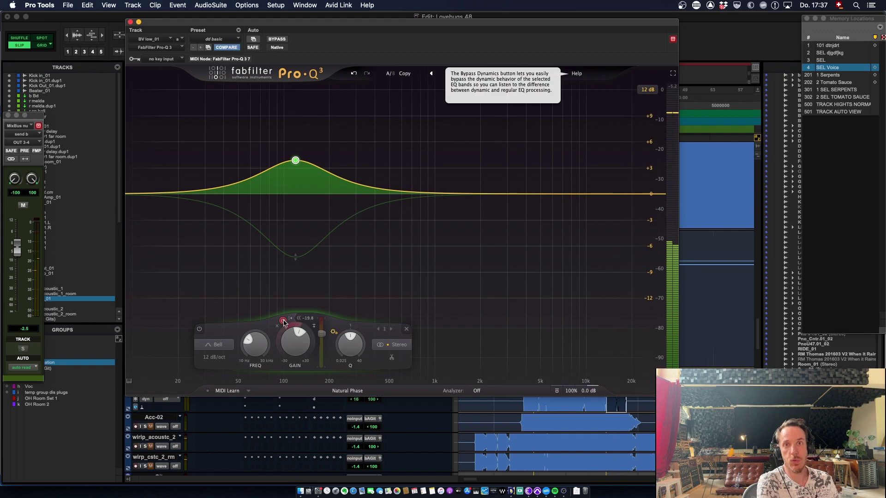
pyautogui.click(283, 321)
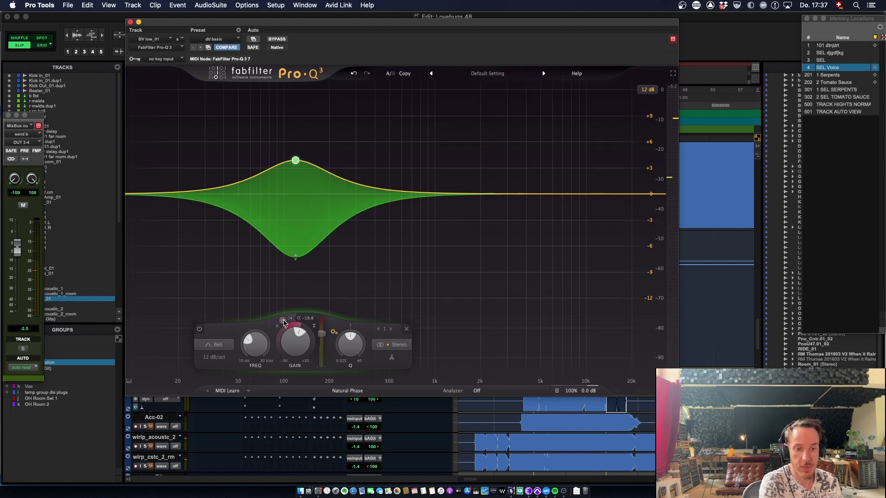
# Audition BV low_01 with the 119.21 Hz band's dynamics active
pyautogui.press('space')
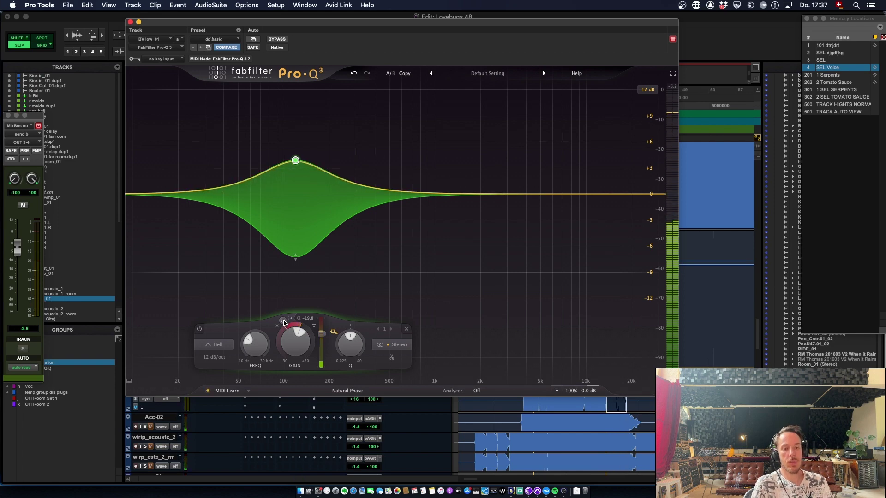
pyautogui.press('space')
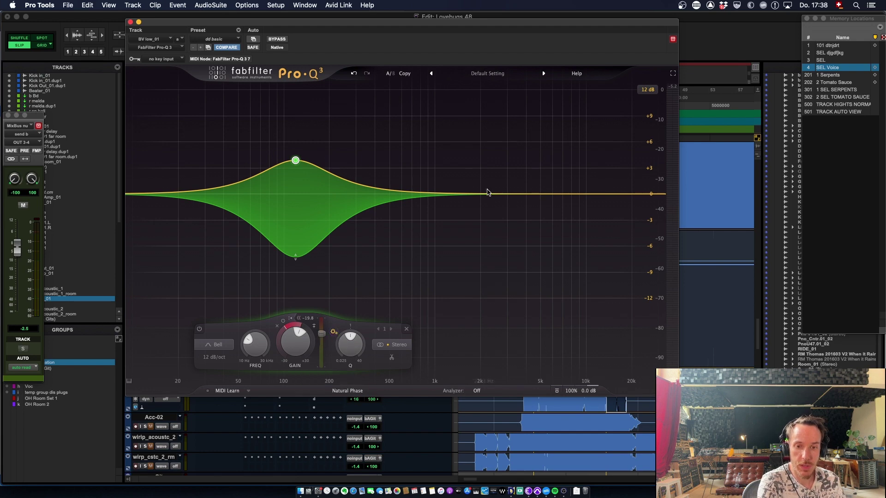
# Add a bell boost of about +3.8 dB near 2.1 kHz and make it dynamic with a downward range of about 2 dB
pyautogui.moveTo(488, 193); pyautogui.dragTo(483, 161)
pyautogui.click(508, 146)
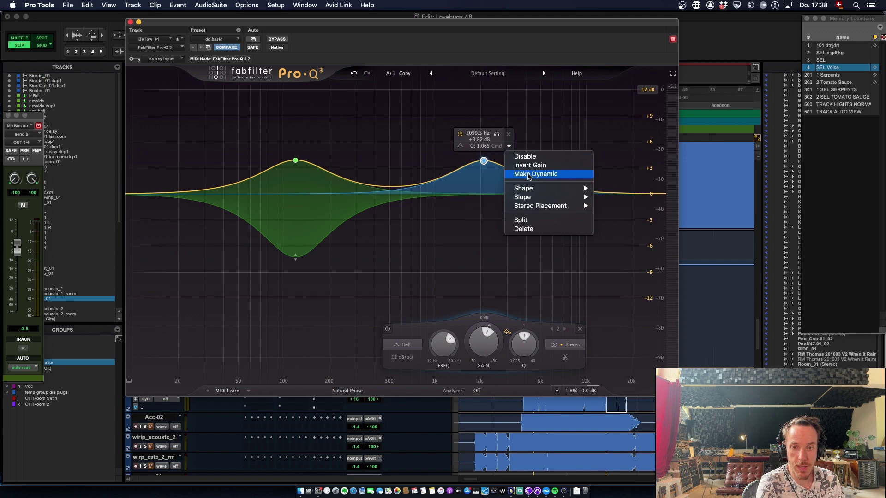
pyautogui.click(528, 175)
pyautogui.moveTo(484, 151)
pyautogui.mouseDown()
pyautogui.moveTo(485, 229)
pyautogui.moveTo(484, 123)
pyautogui.moveTo(491, 193)
pyautogui.moveTo(487, 183)
pyautogui.mouseUp()
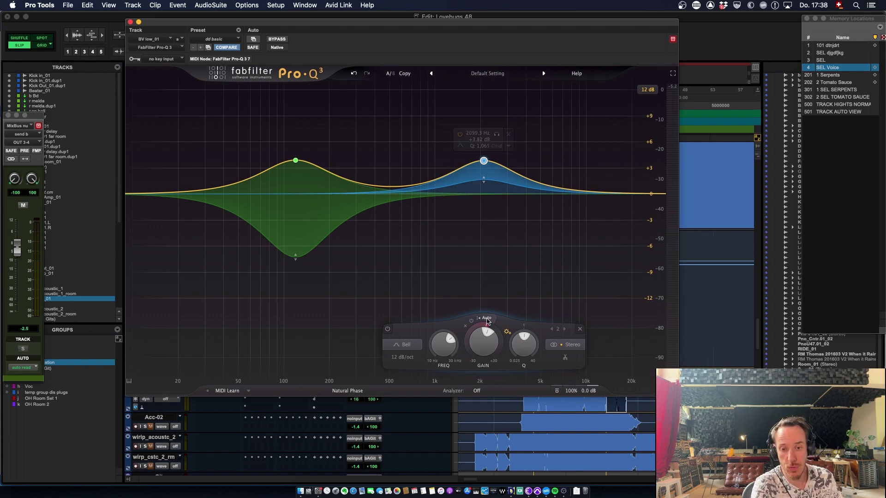
# Switch the 2.1 kHz band from automatic to manual threshold and set it to about -19.5 dB during playback
pyautogui.moveTo(491, 326)
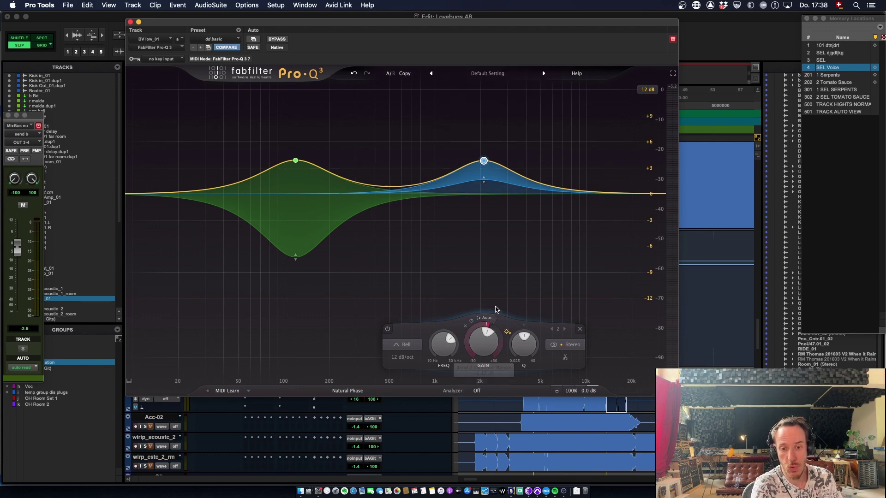
pyautogui.moveTo(510, 336)
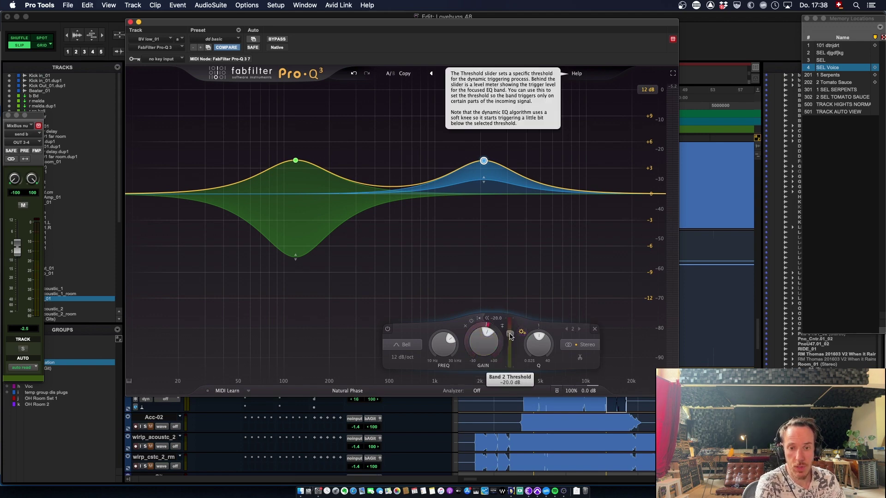
pyautogui.press('space')
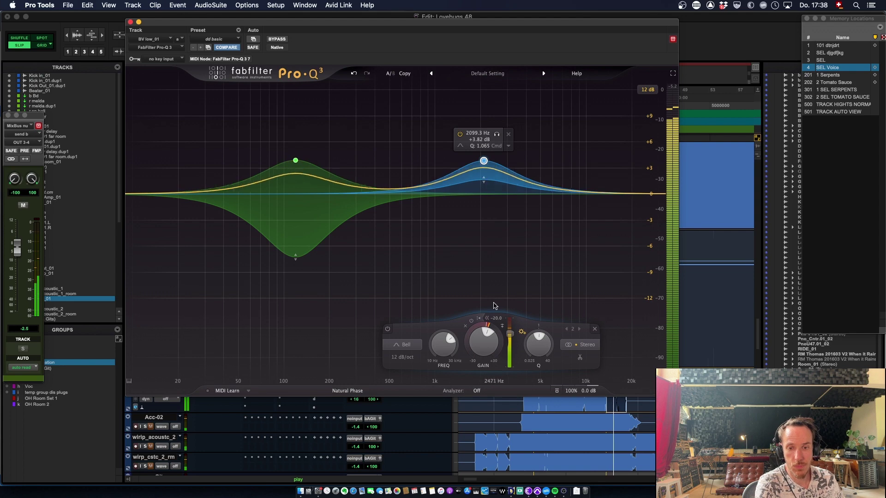
pyautogui.moveTo(511, 335)
pyautogui.mouseDown()
pyautogui.moveTo(510, 366)
pyautogui.moveTo(512, 335)
pyautogui.mouseUp()
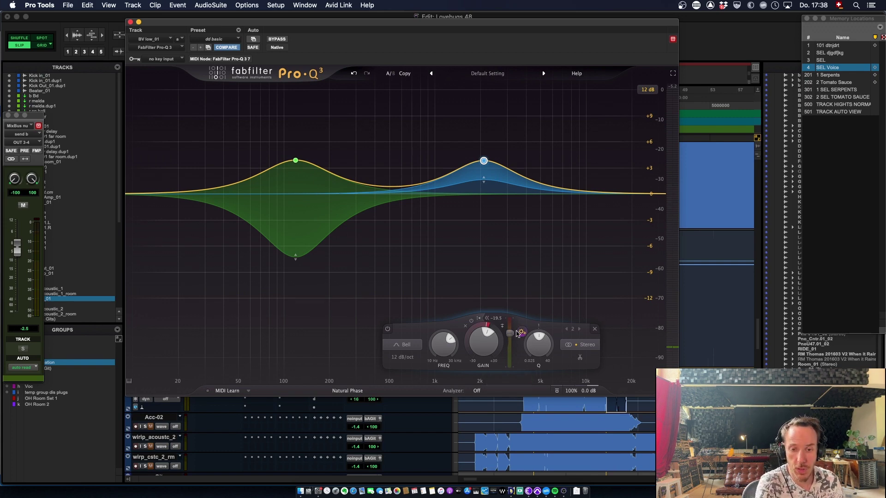
pyautogui.moveTo(509, 334)
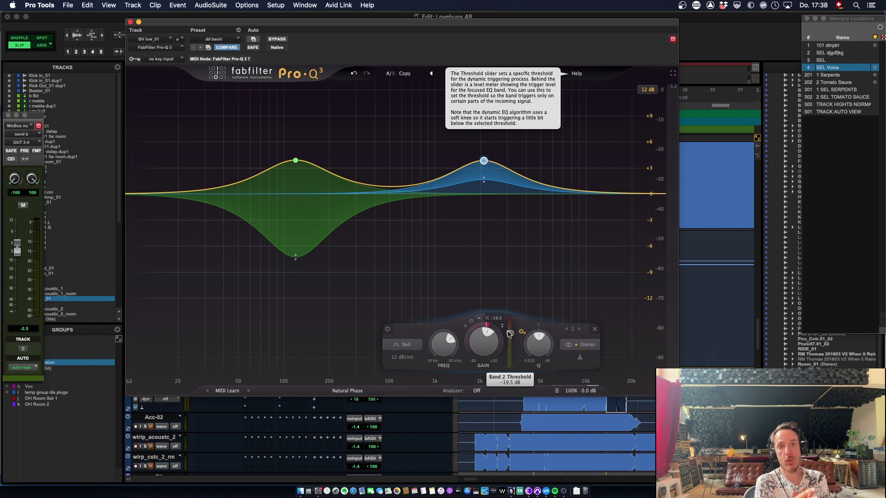